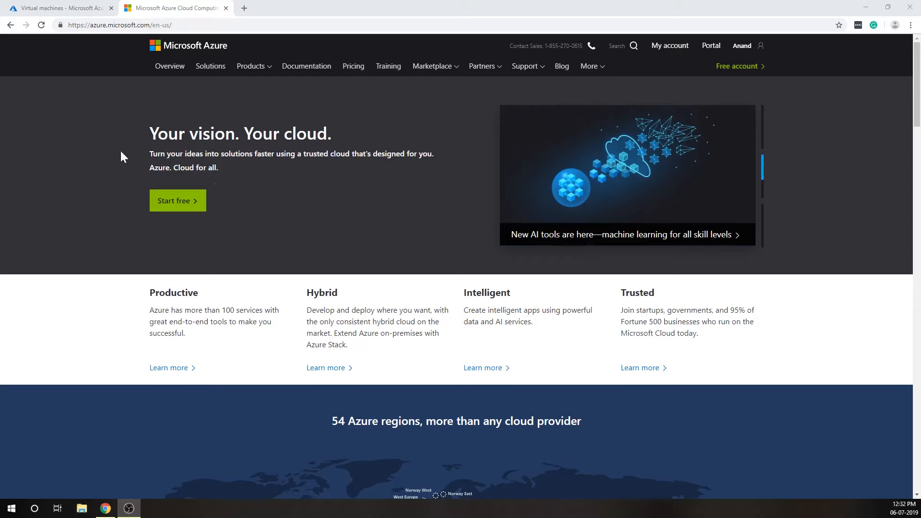
Switch to the Azure portal and start creating a new virtual machine from the Virtual machines page.
left_click(72, 12)
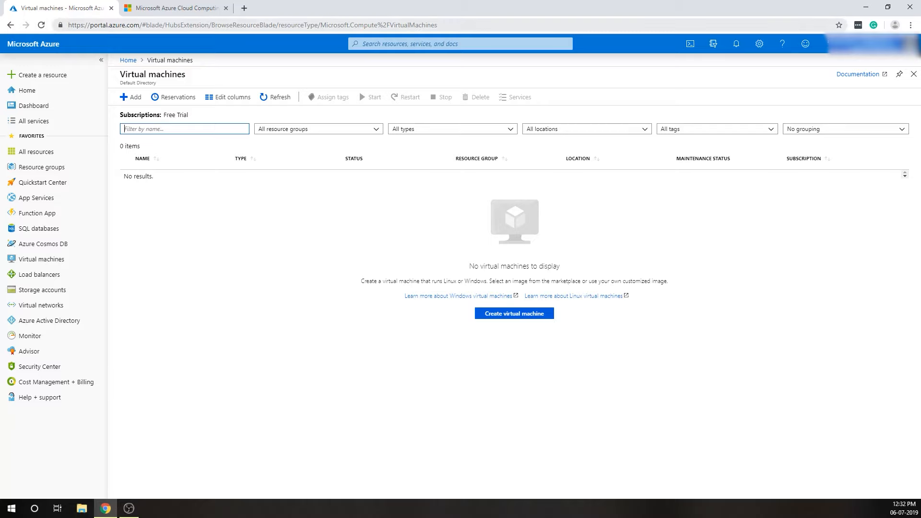
left_click(30, 90)
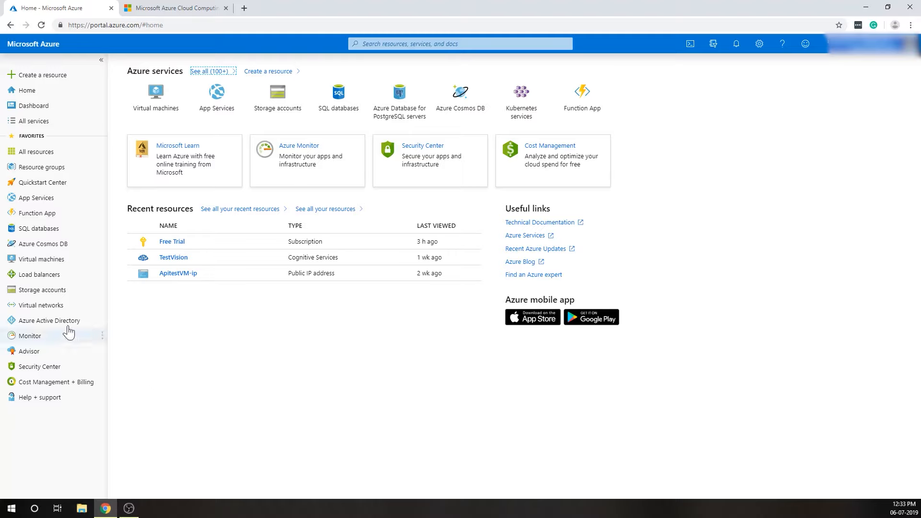
left_click(50, 263)
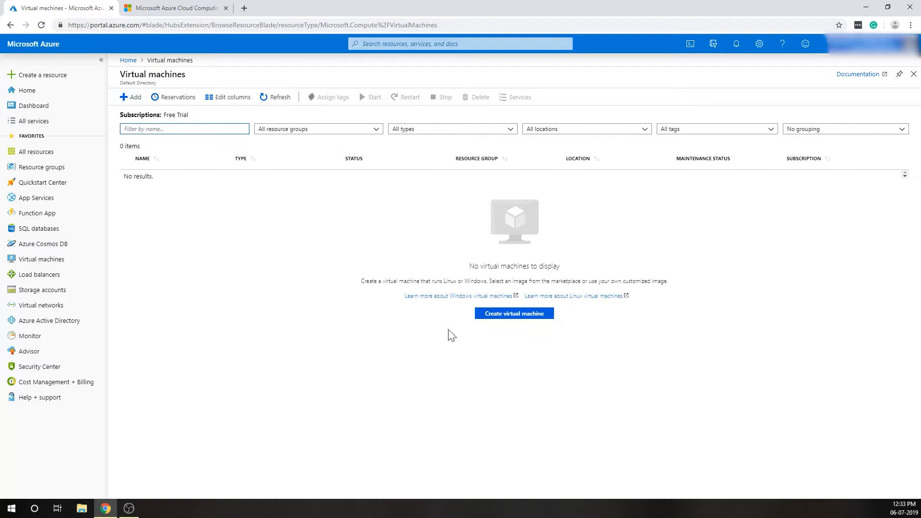
left_click(514, 314)
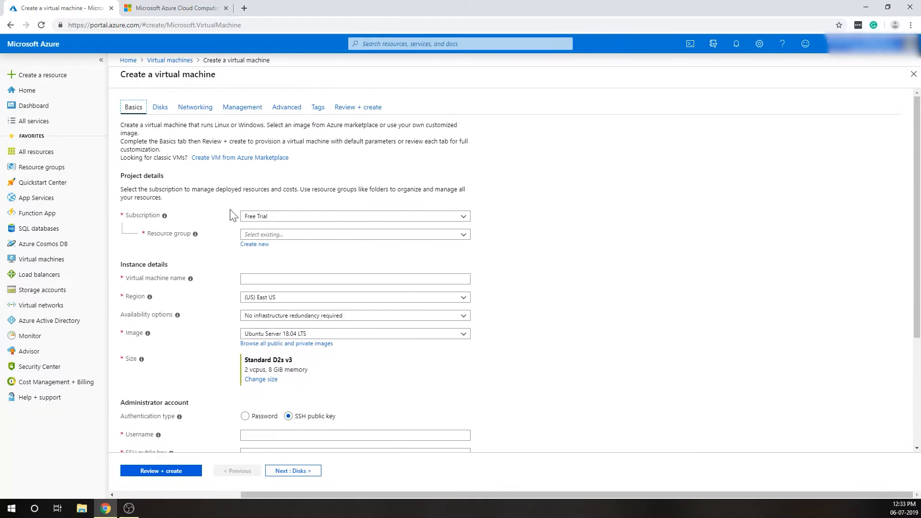
Choose the Free Trial subscription and the existing DemoWebsite resource group for the virtual machine.
left_click(269, 216)
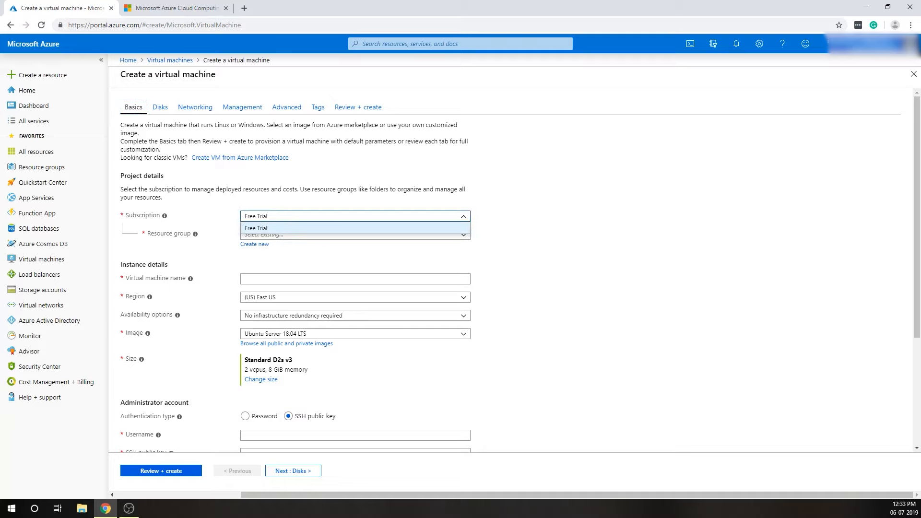
left_click(291, 229)
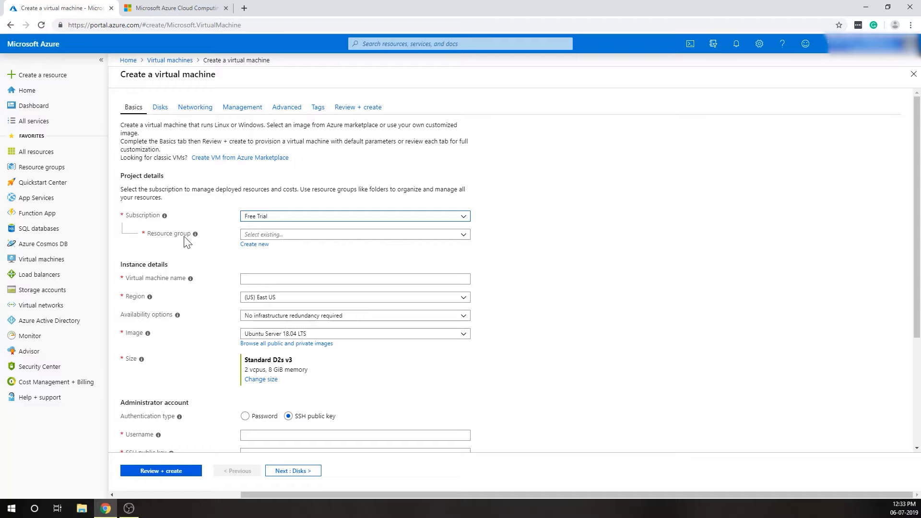
left_click(464, 237)
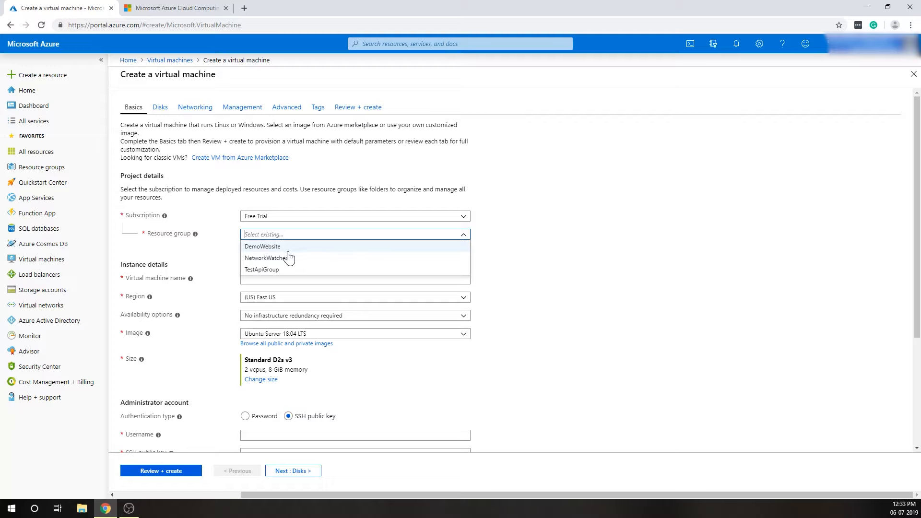
left_click(464, 237)
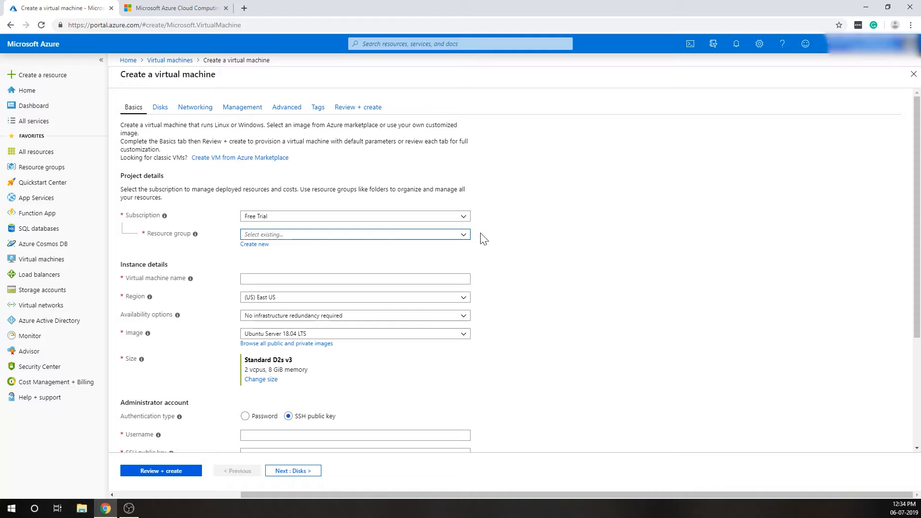
left_click(465, 236)
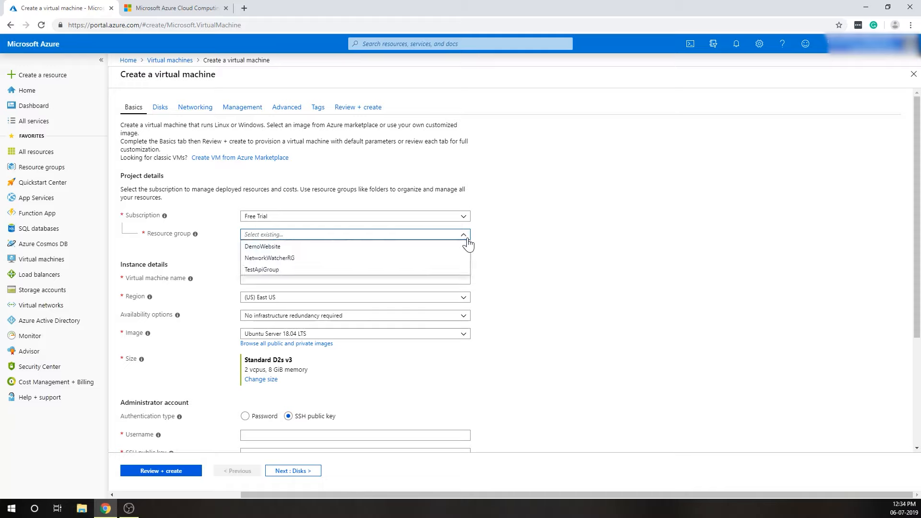
left_click(288, 247)
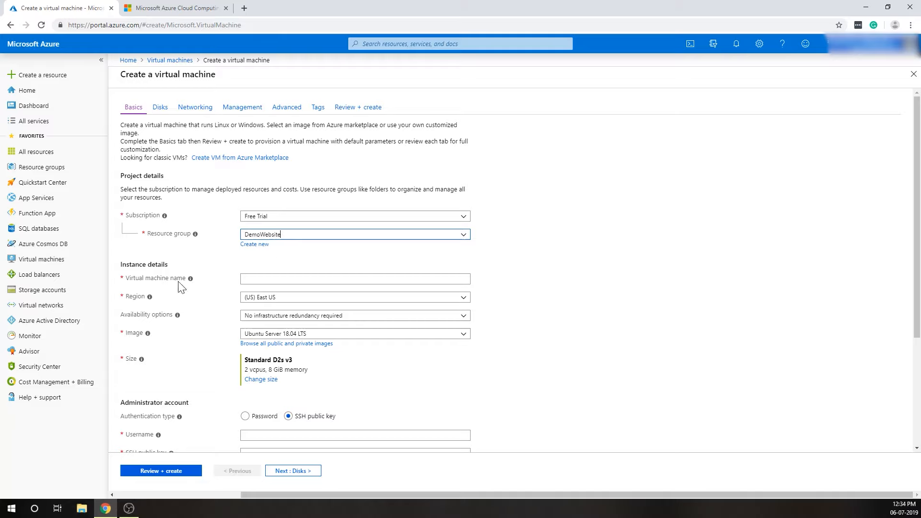
Name the virtual machine AzureDemo.
left_click(304, 279)
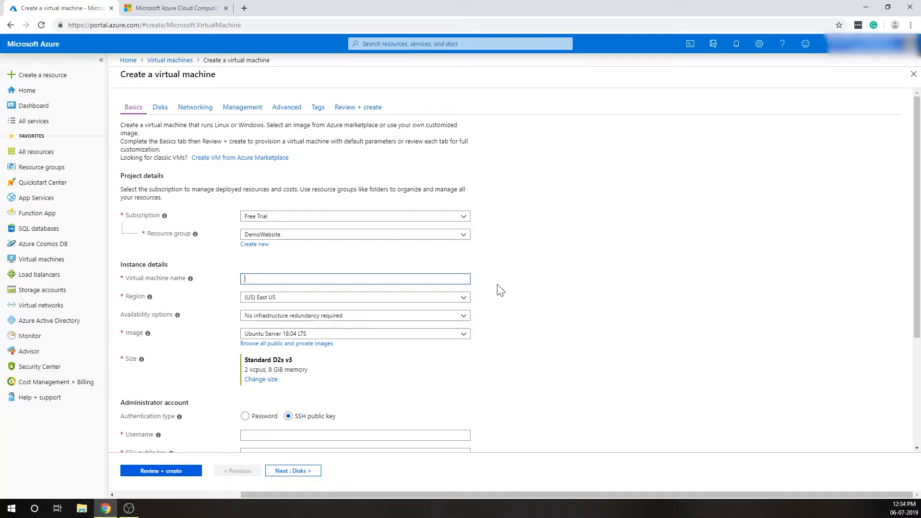
type("De")
key("BackSpace")
key("BackSpace")
type("Az")
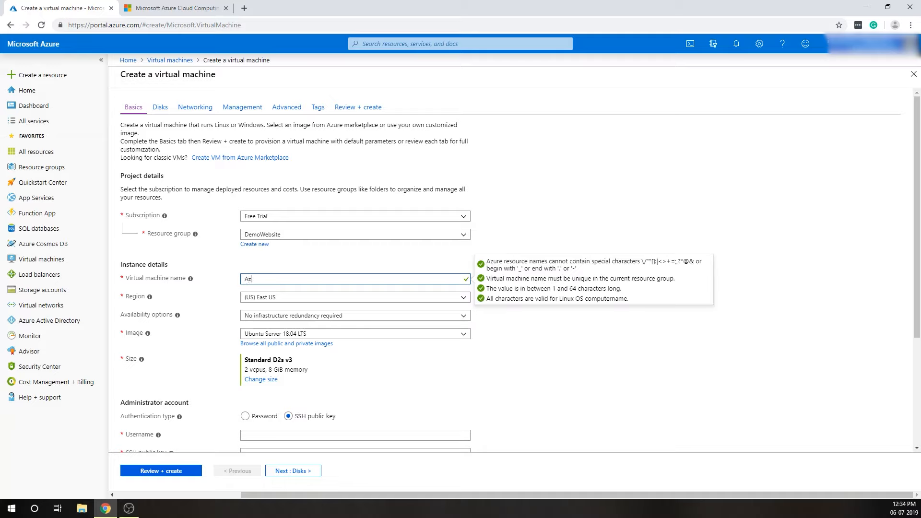
type("ureDemo")
left_click(513, 356)
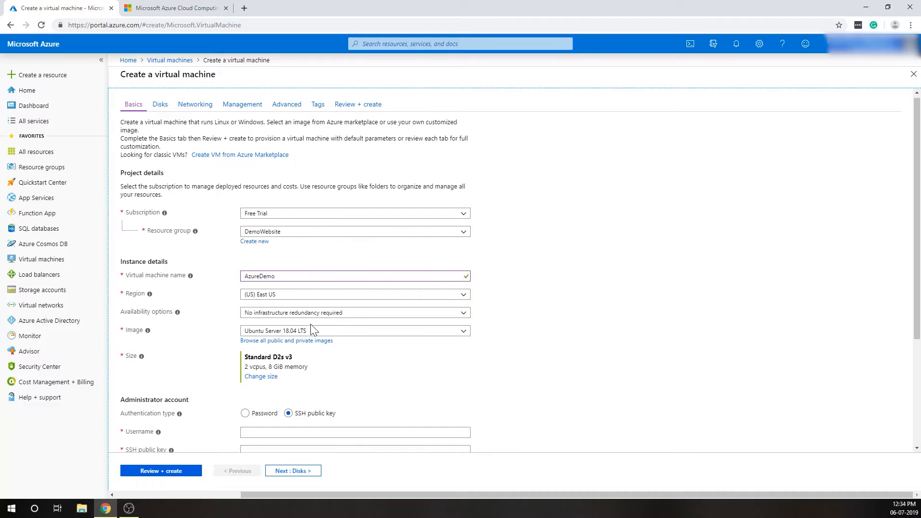
Select (US) East US as the region and keep the availability option at No infrastructure redundancy required.
scroll(192, 365, "down", 2)
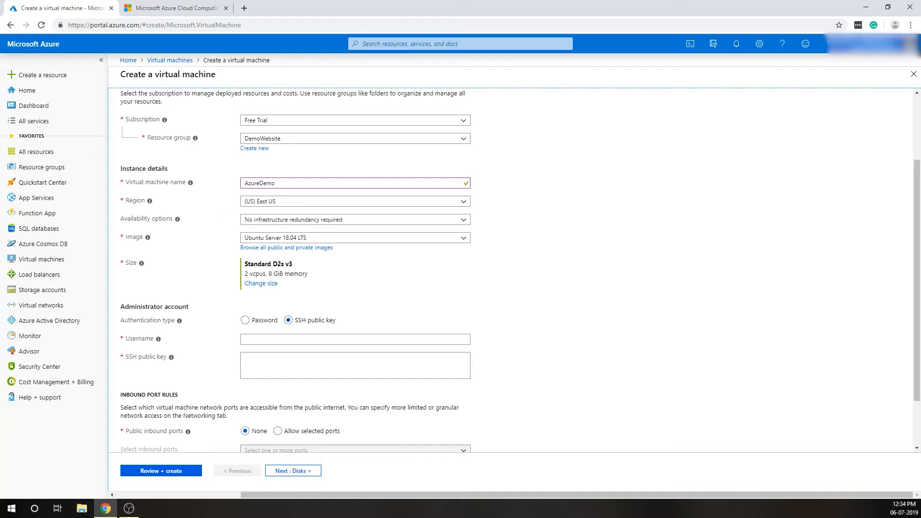
left_click(355, 201)
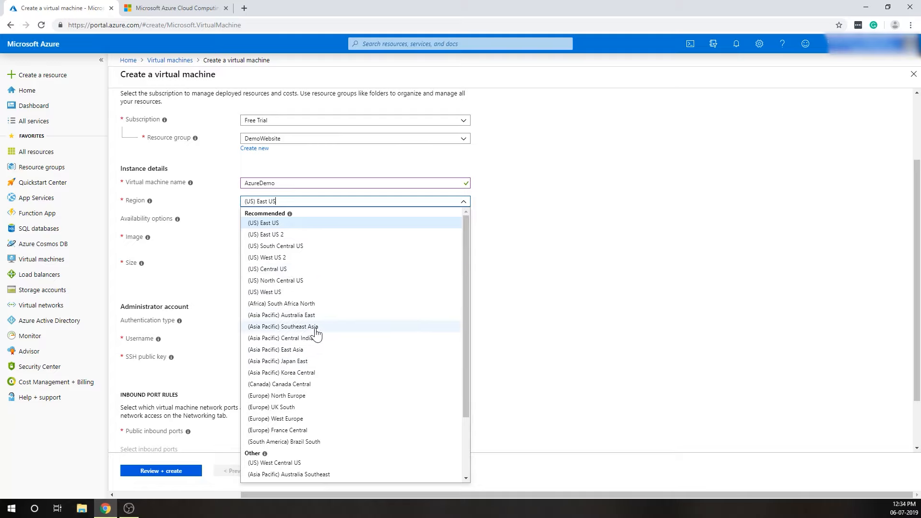
left_click(272, 227)
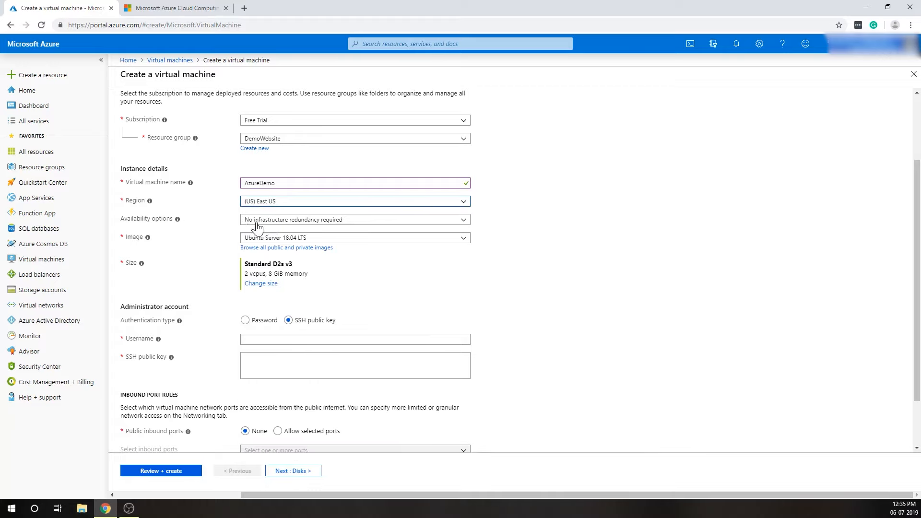
left_click(310, 222)
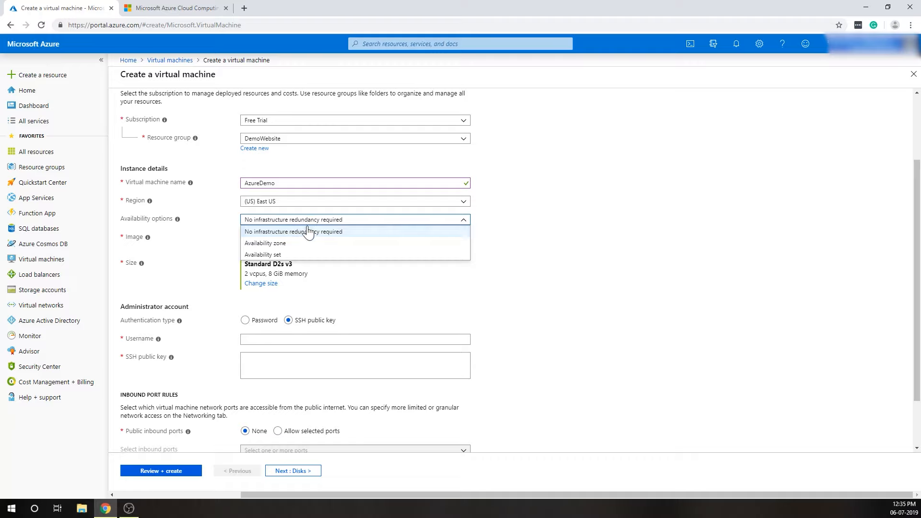
left_click(309, 224)
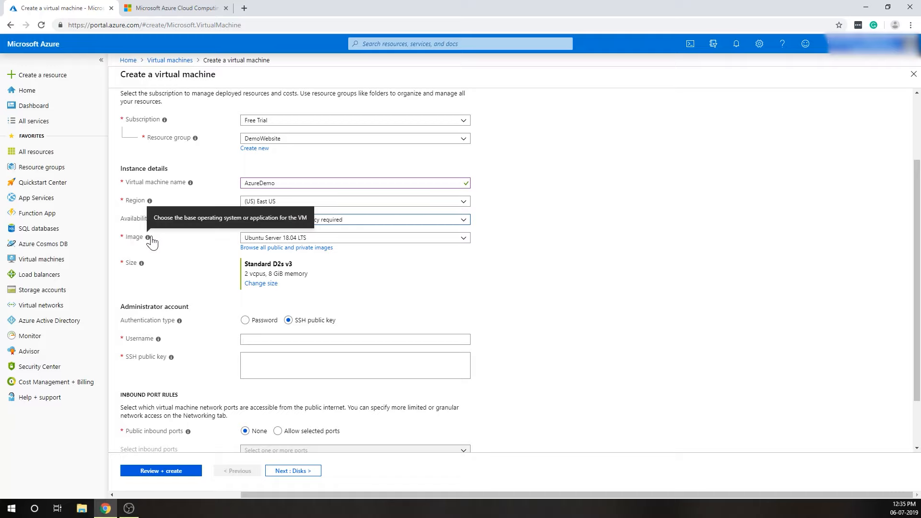
Set the image to Windows Server 2019 Datacenter and confirm DS1_v2 as the virtual machine size.
left_click(464, 240)
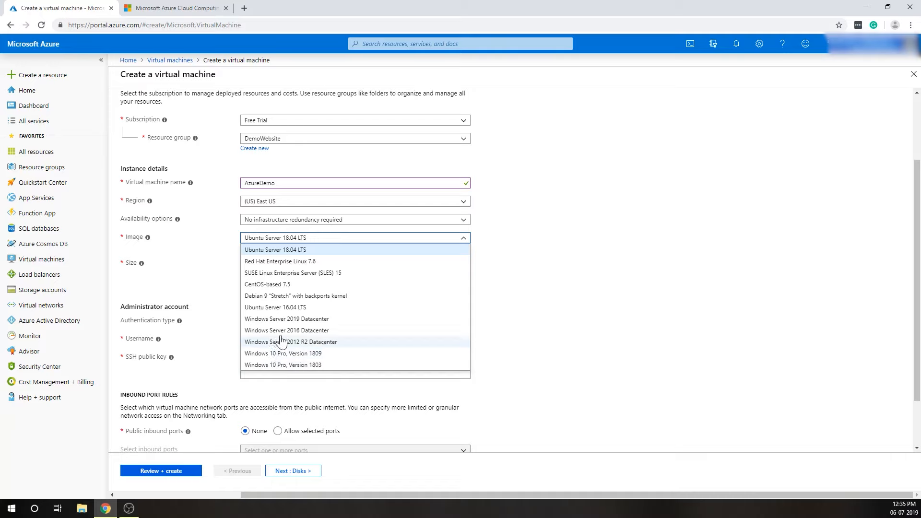
left_click(280, 319)
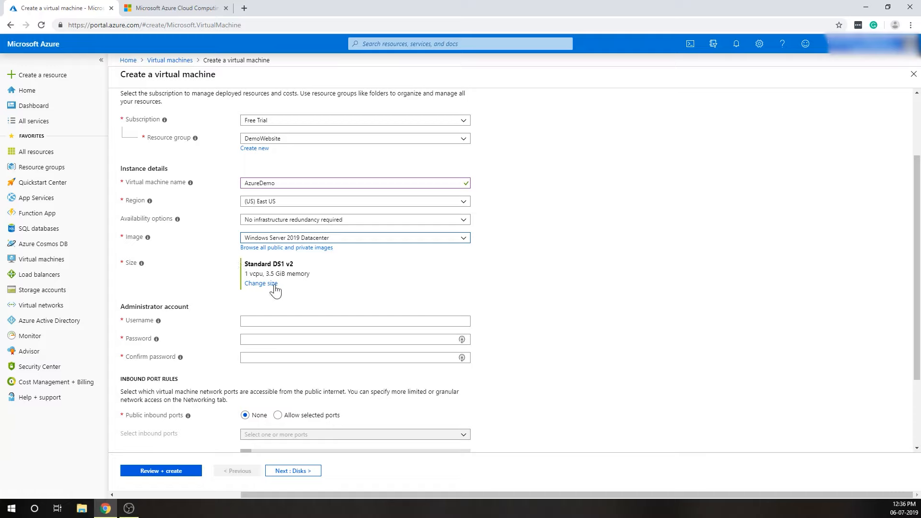
left_click(267, 240)
left_click(270, 249)
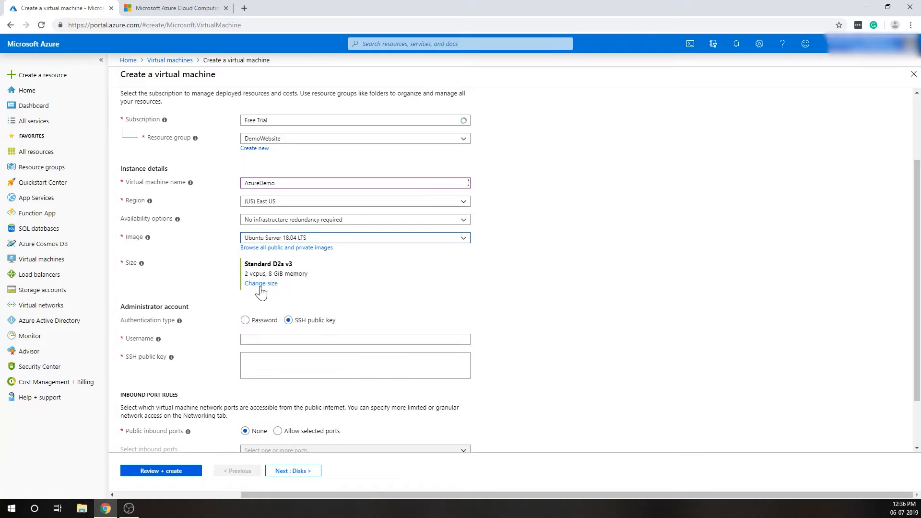
left_click(283, 239)
left_click(283, 239)
left_click(280, 238)
left_click(291, 320)
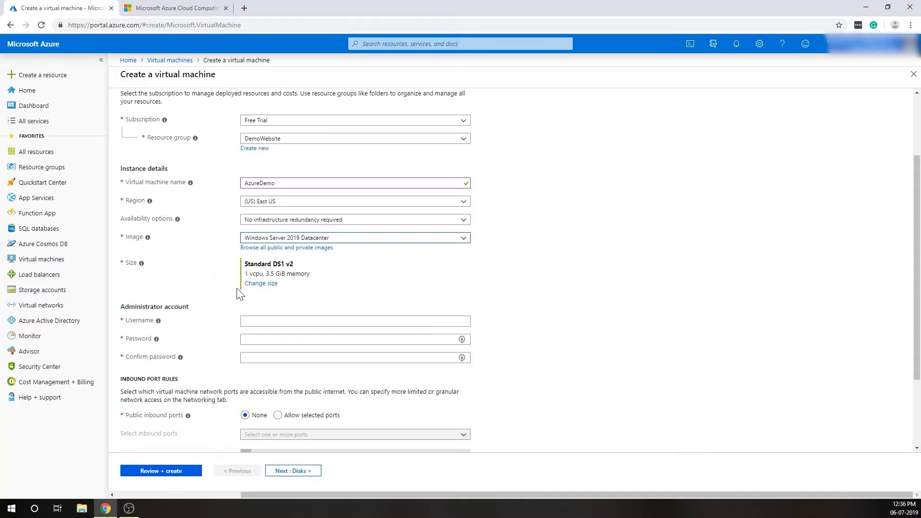
left_click(262, 284)
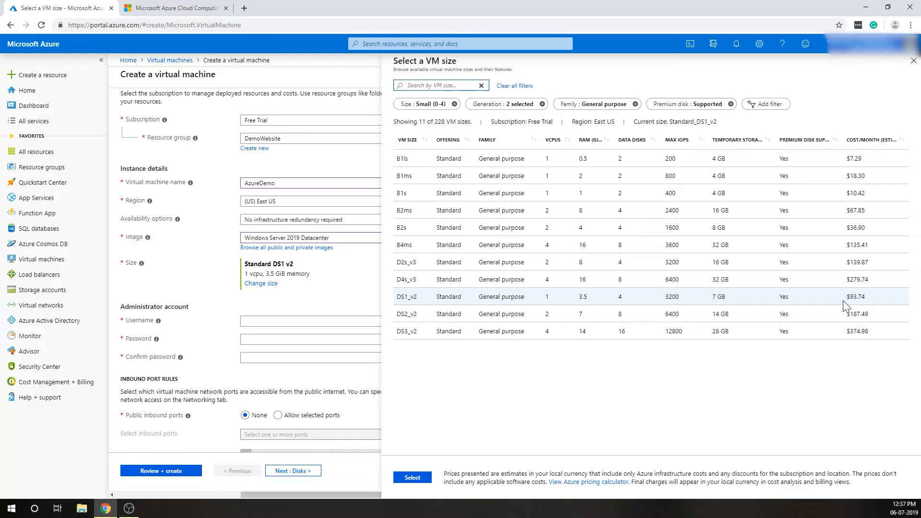
left_click(412, 477)
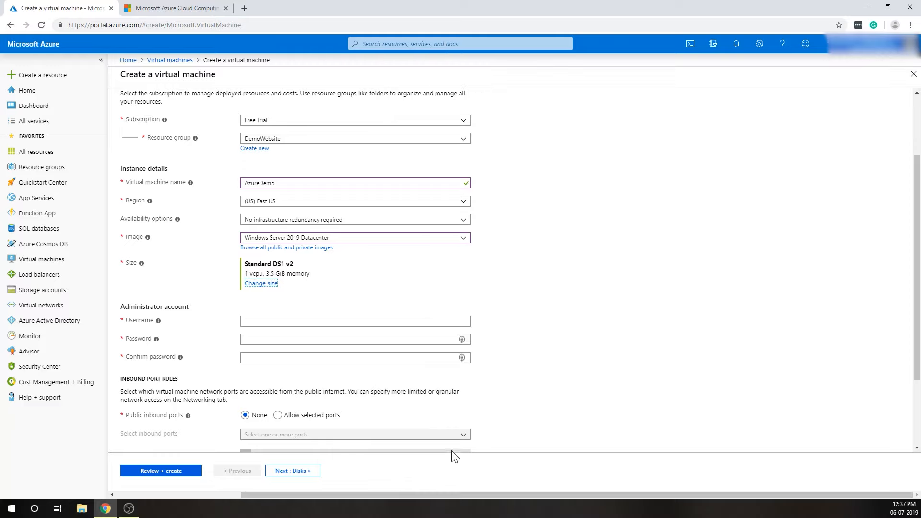
Enter TestAdmin as the administrator account's username.
left_click(243, 321)
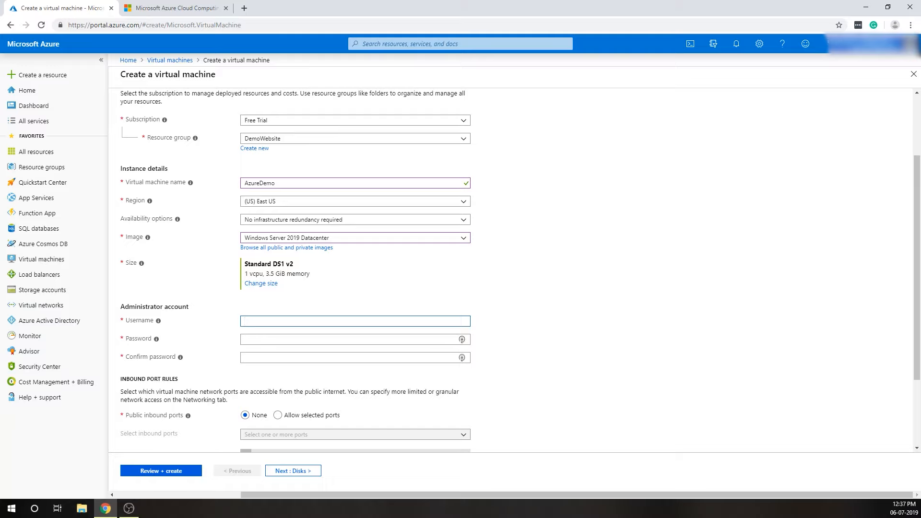
type("TEsttAdmiunn")
key("Tab")
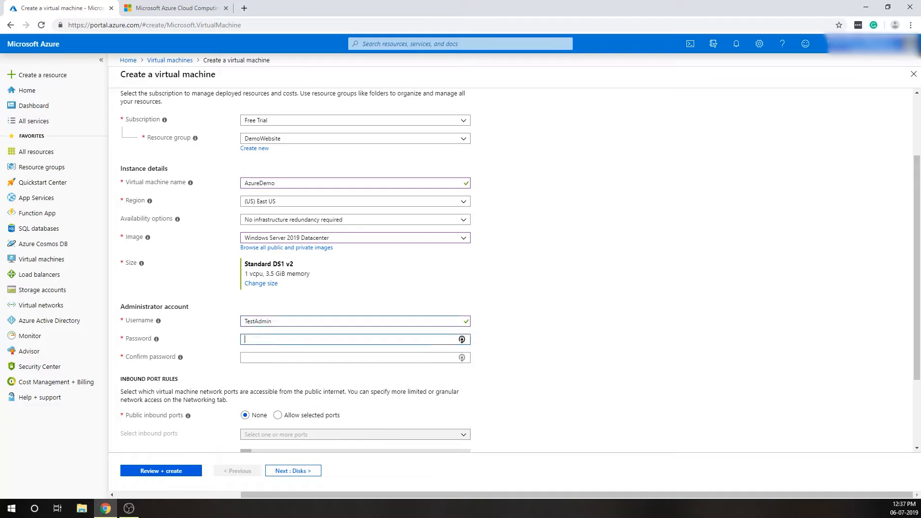
Enter the administrator account's password and repeat it in the confirmation field.
type("P••••••••••")
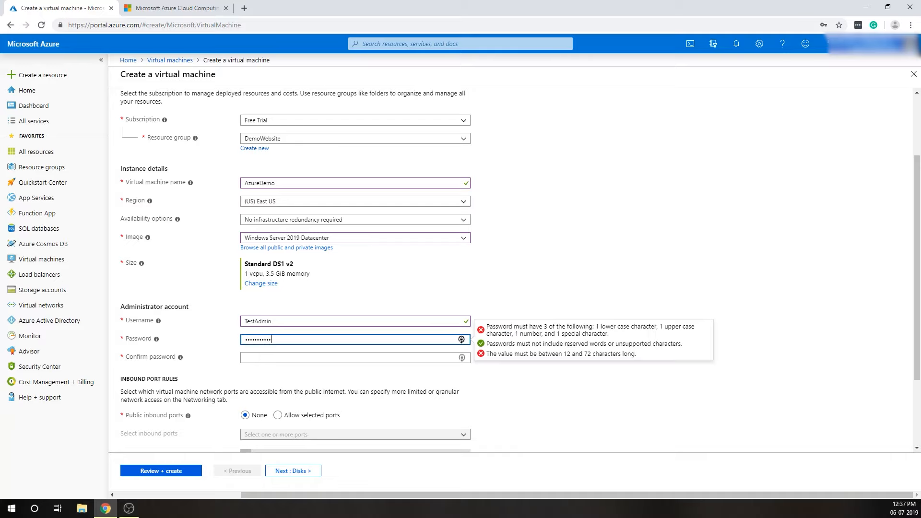
type("•")
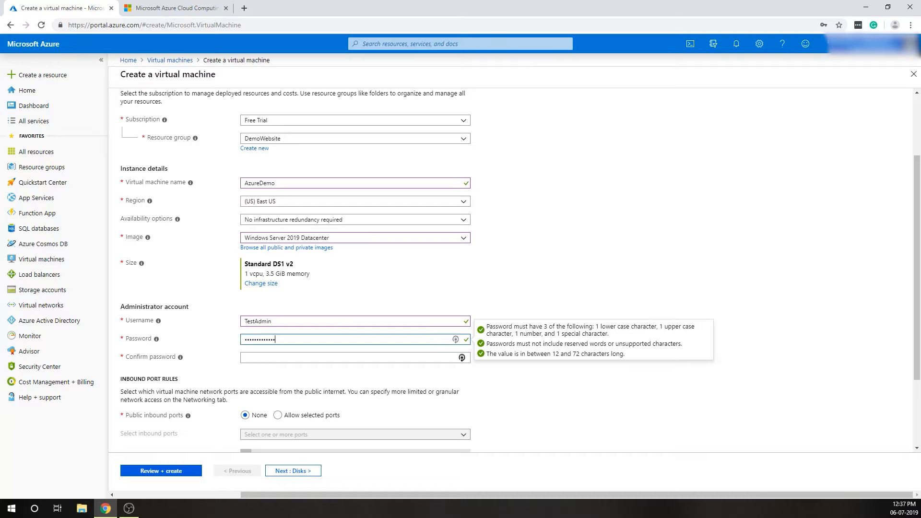
left_click(462, 358)
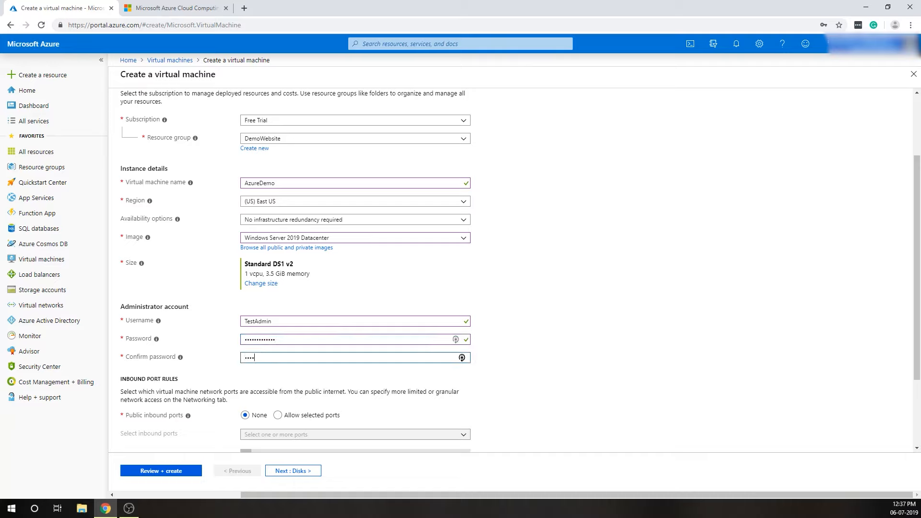
type("•••••••••••••")
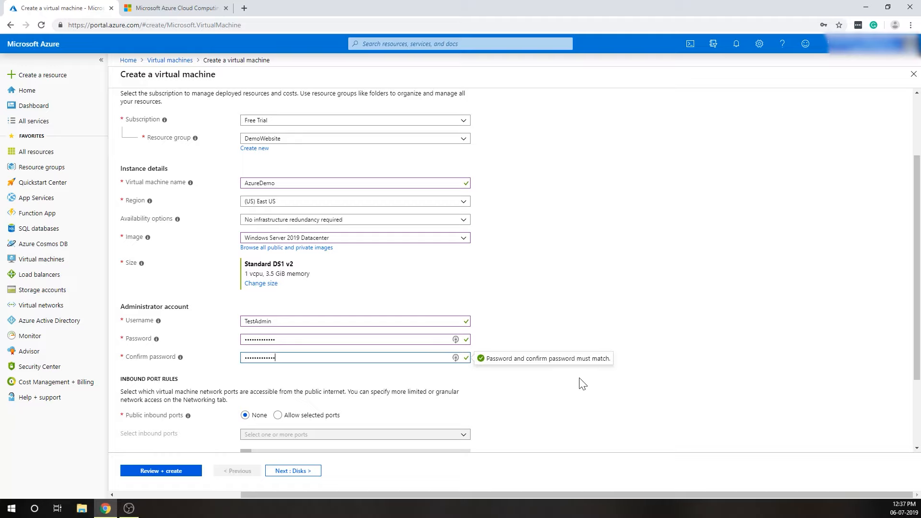
Allow selected public inbound ports for the virtual machine and choose HTTP (80) and RDP (3389).
scroll(599, 378, "down", 1)
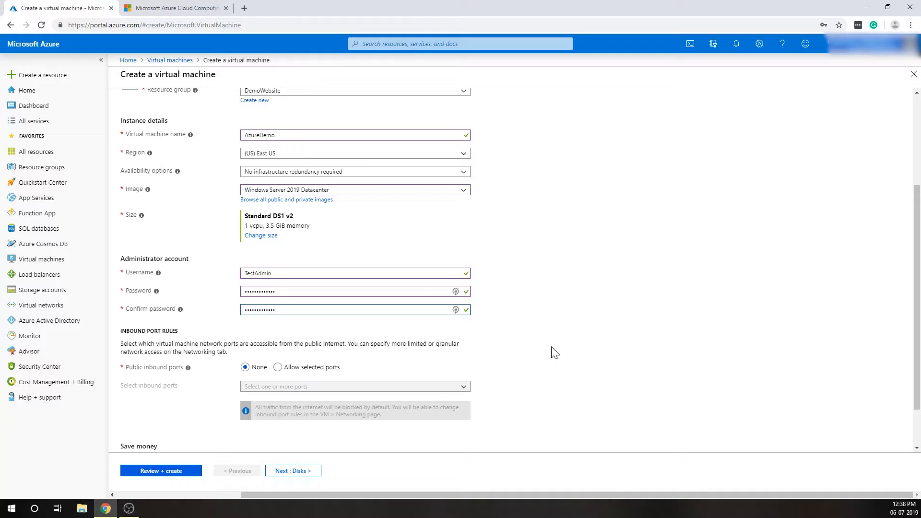
scroll(590, 326, "down", 1)
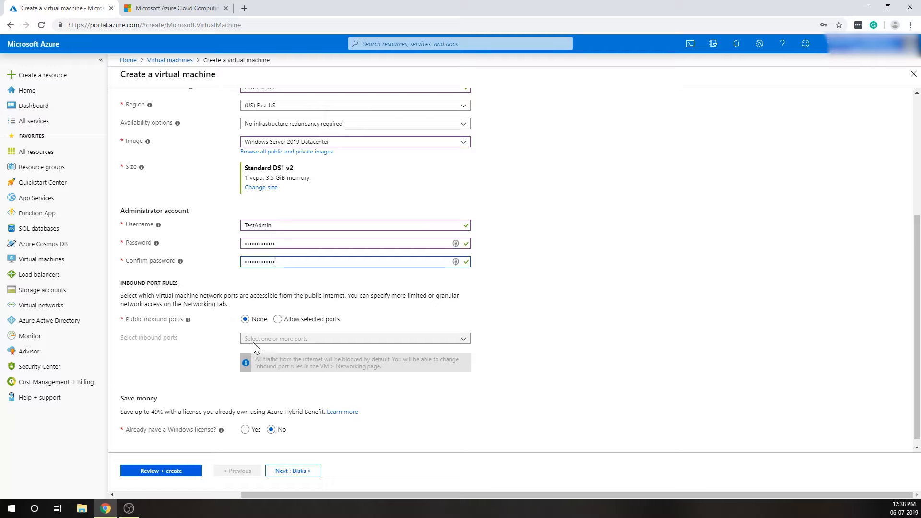
left_click(280, 320)
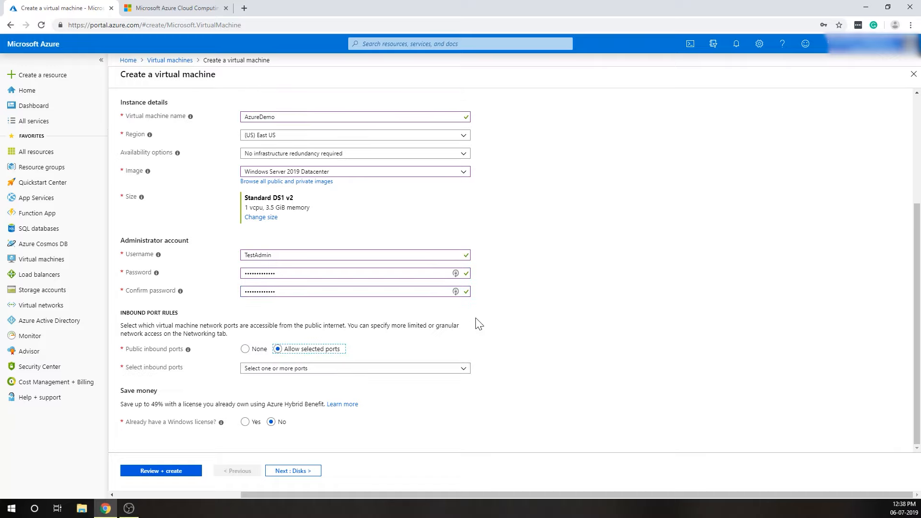
left_click(463, 369)
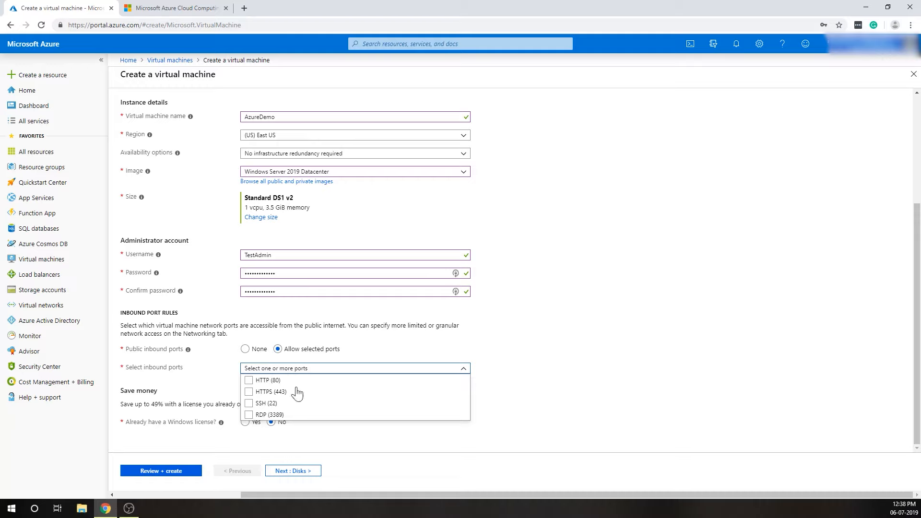
left_click(251, 381)
left_click(267, 375)
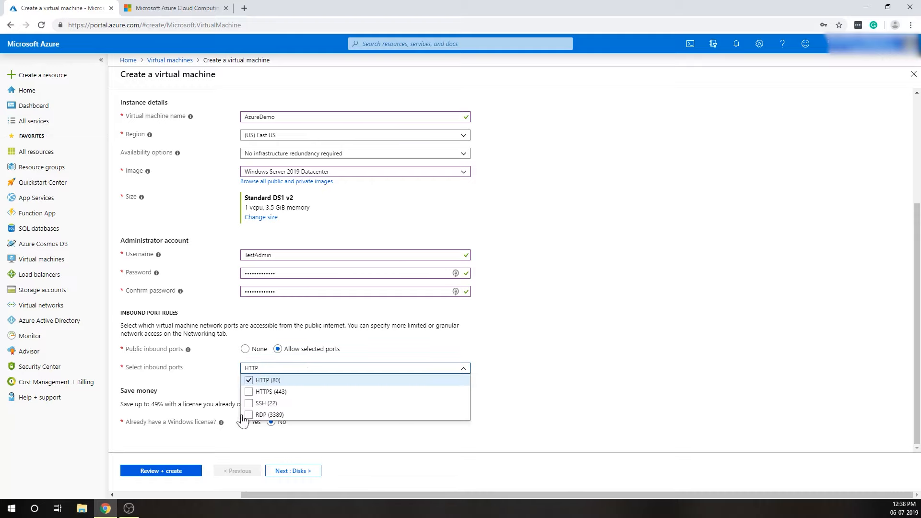
left_click(243, 420)
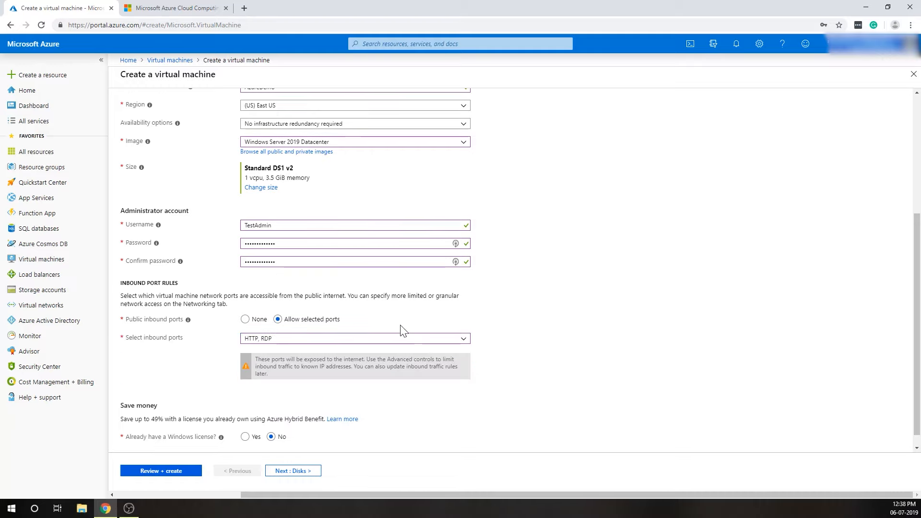
Add HTTPS (443) and SSH (22) to the allowed inbound ports.
left_click(391, 339)
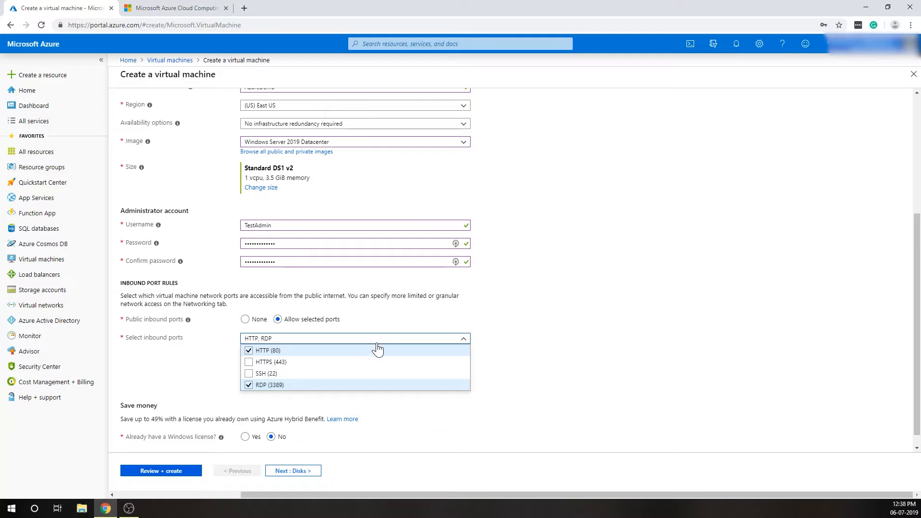
left_click(252, 363)
left_click(249, 376)
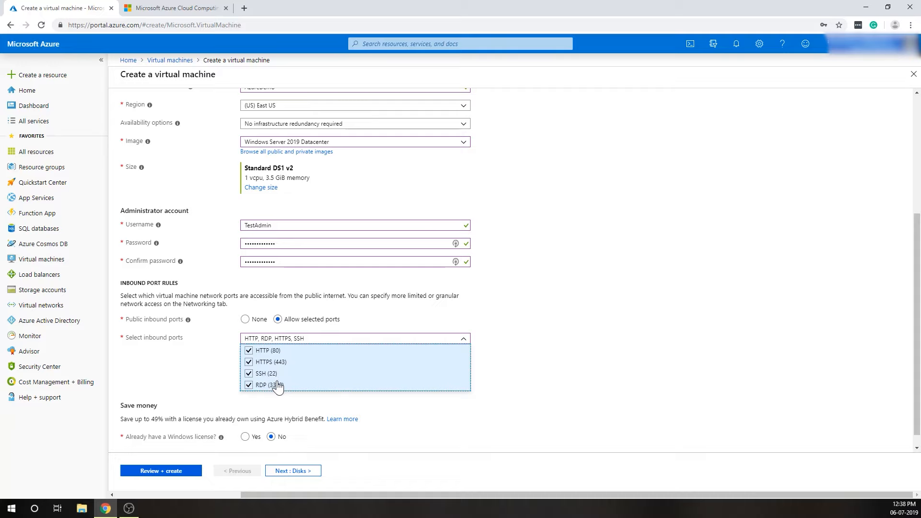
left_click(417, 339)
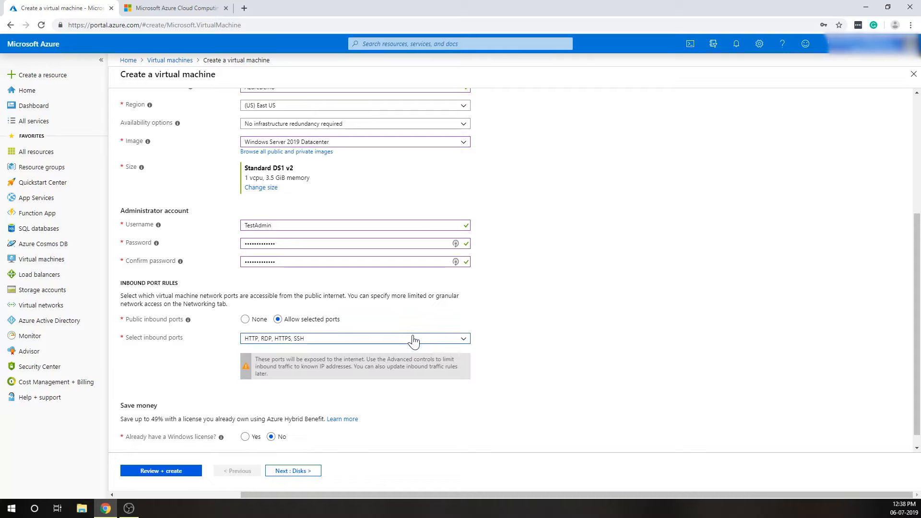
left_click(388, 342)
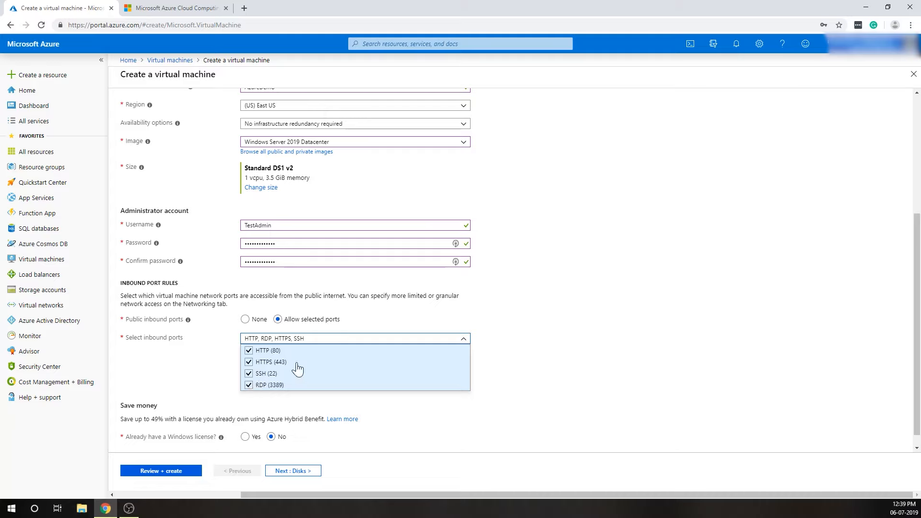
left_click(377, 340)
scroll(377, 336, "down", 1)
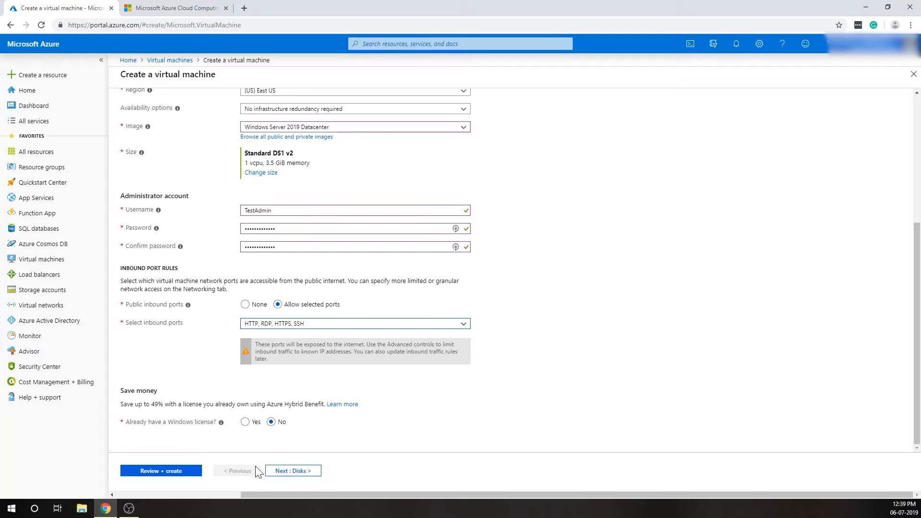
Proceed to the disk settings and keep Premium SSD as the OS disk type, without adding a data disk.
left_click(288, 471)
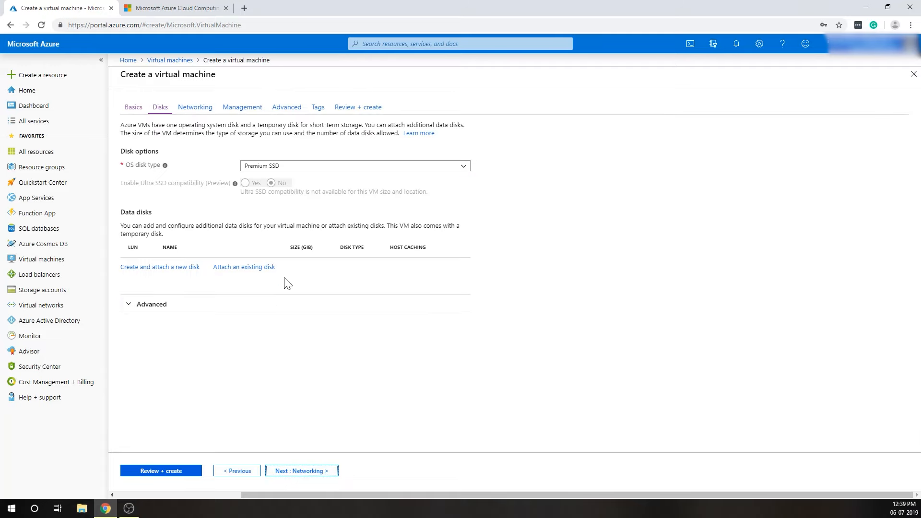
left_click(341, 168)
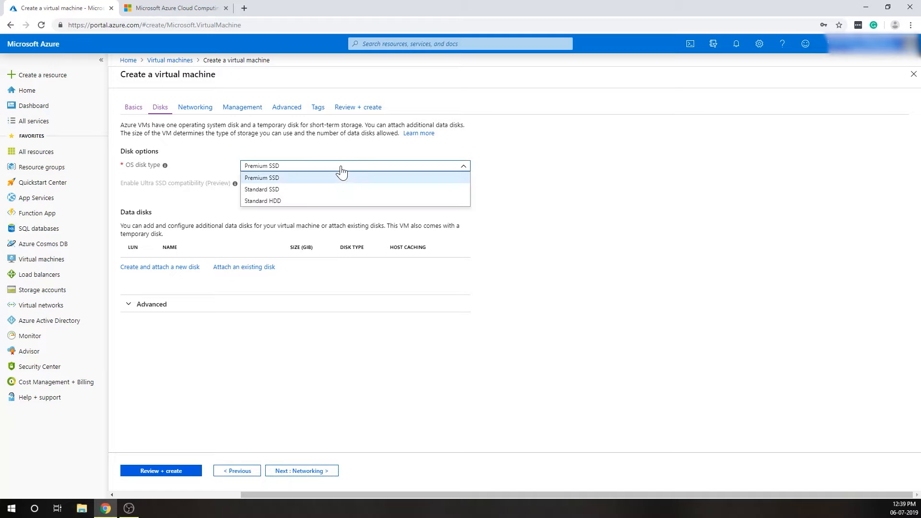
left_click(271, 201)
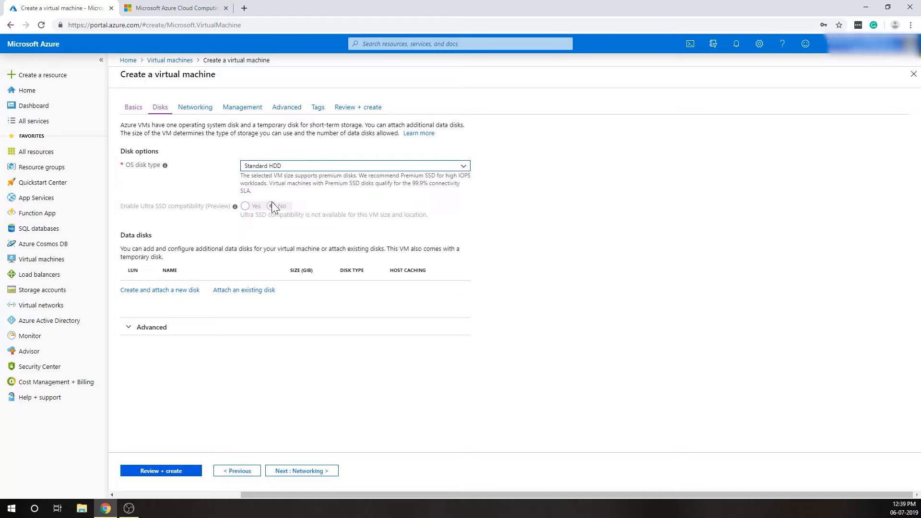
left_click(315, 167)
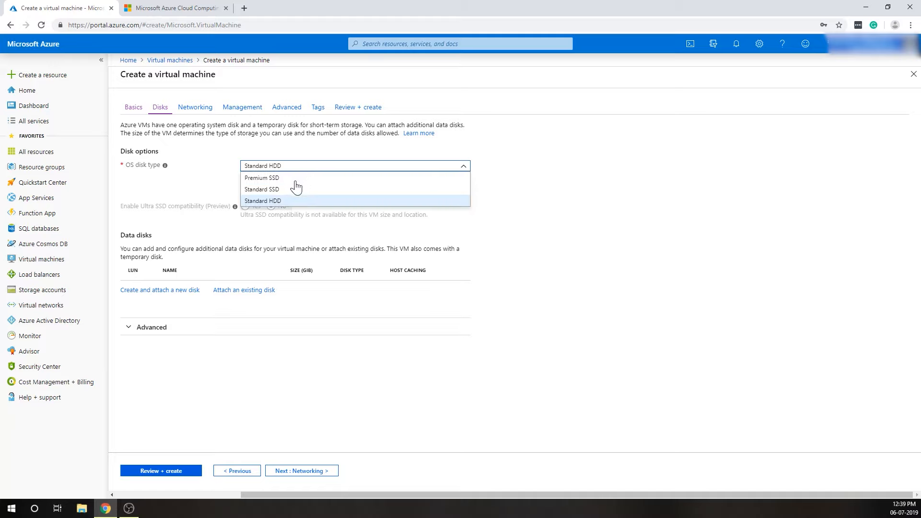
left_click(269, 179)
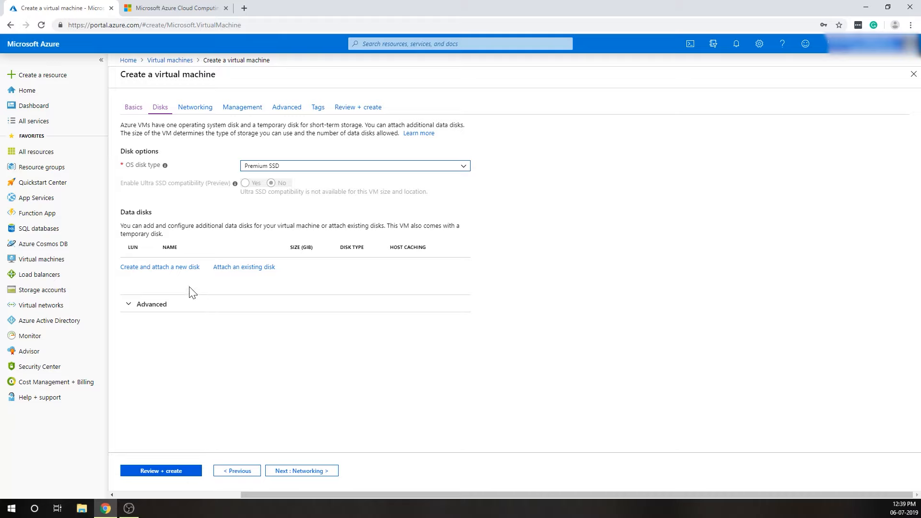
left_click(167, 267)
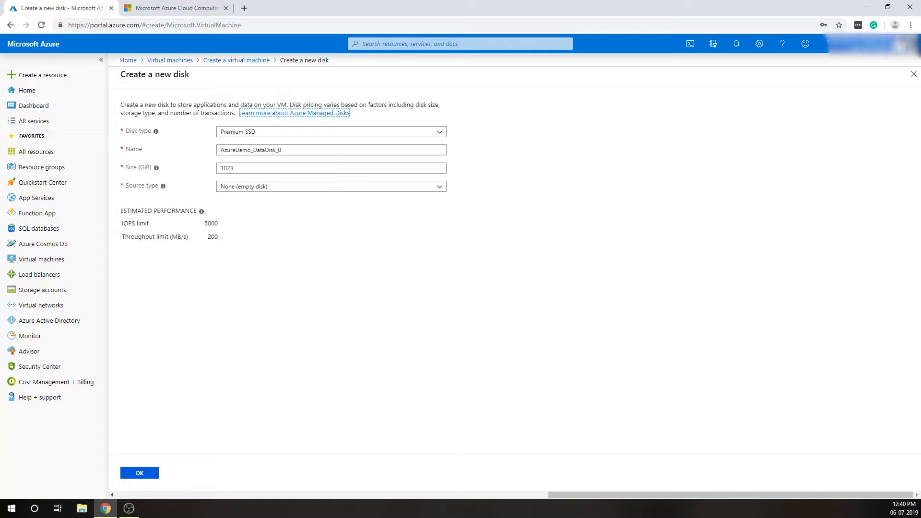
left_click(910, 75)
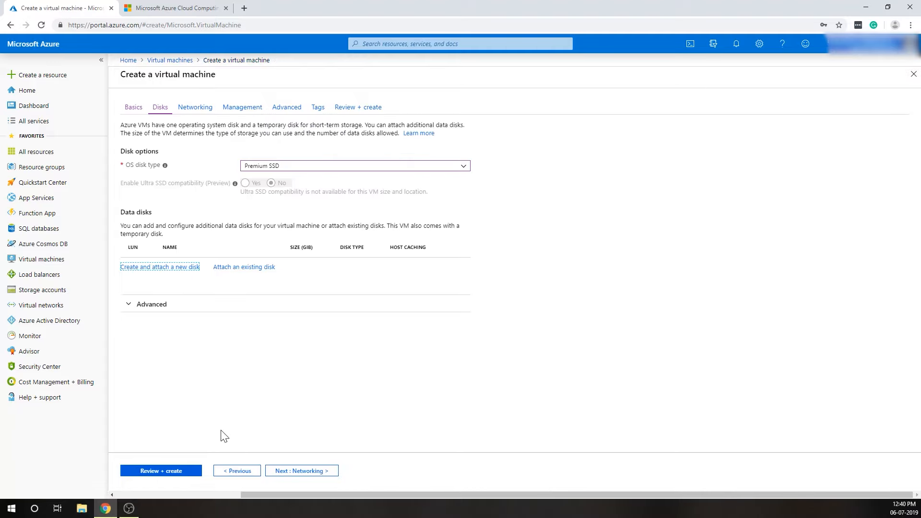
Proceed to the networking settings and review the list of selected inbound ports.
left_click(302, 471)
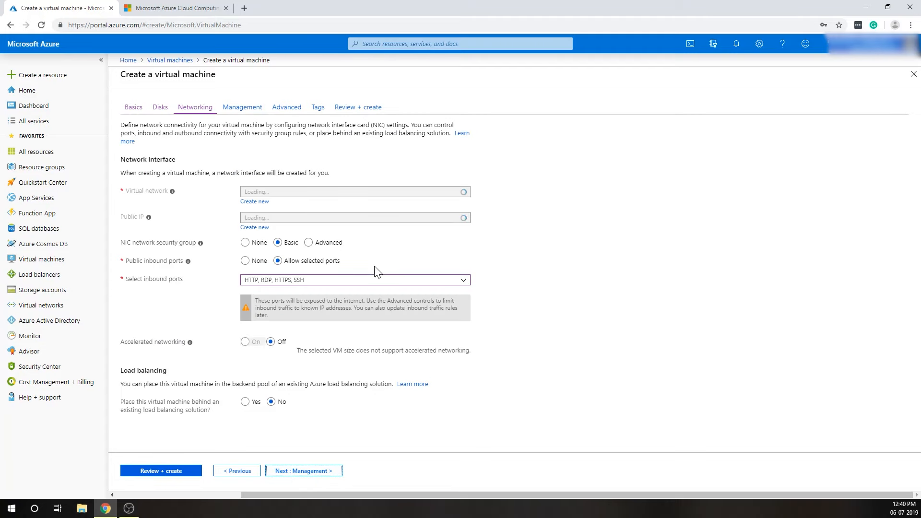
scroll(365, 299, "down", 1)
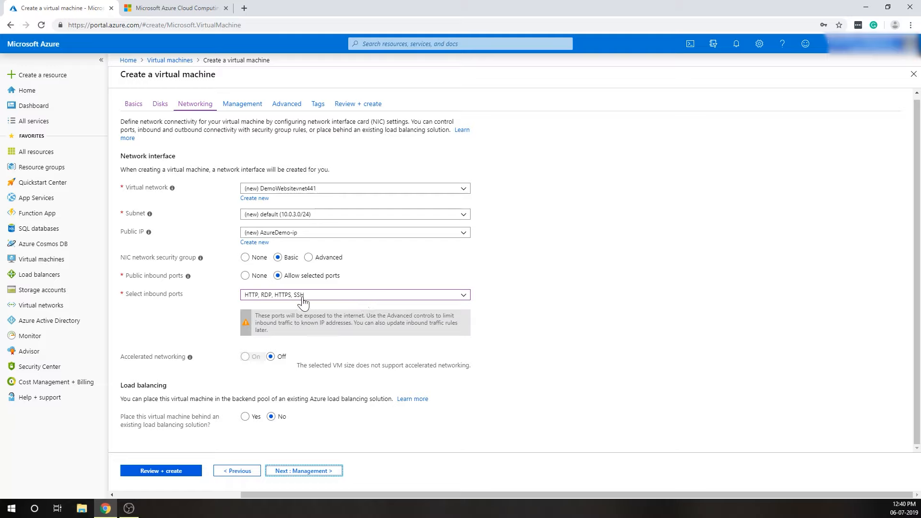
left_click(284, 297)
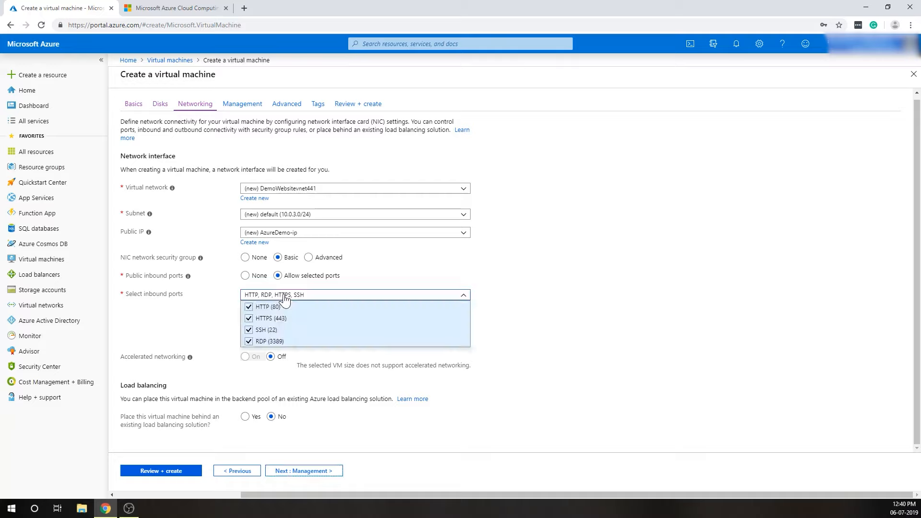
left_click(285, 297)
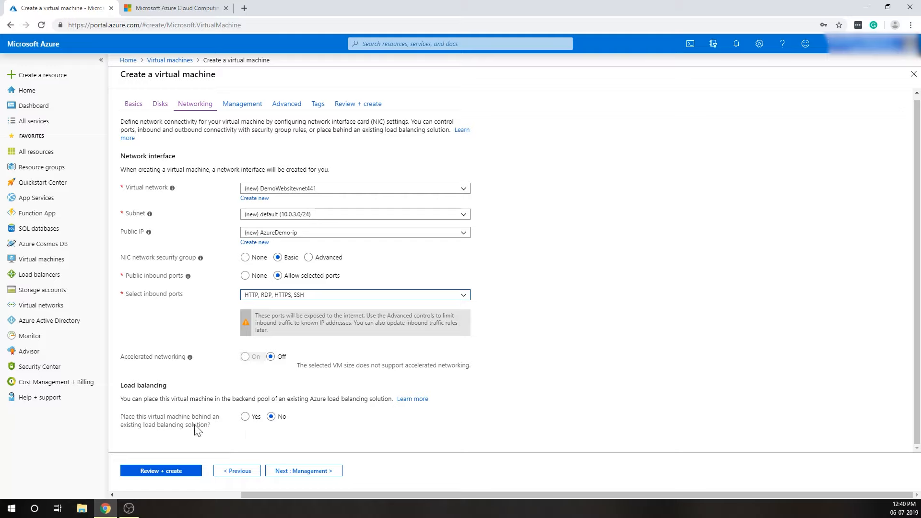
Proceed through the management and advanced settings with their defaults kept, as far as the tags.
left_click(320, 471)
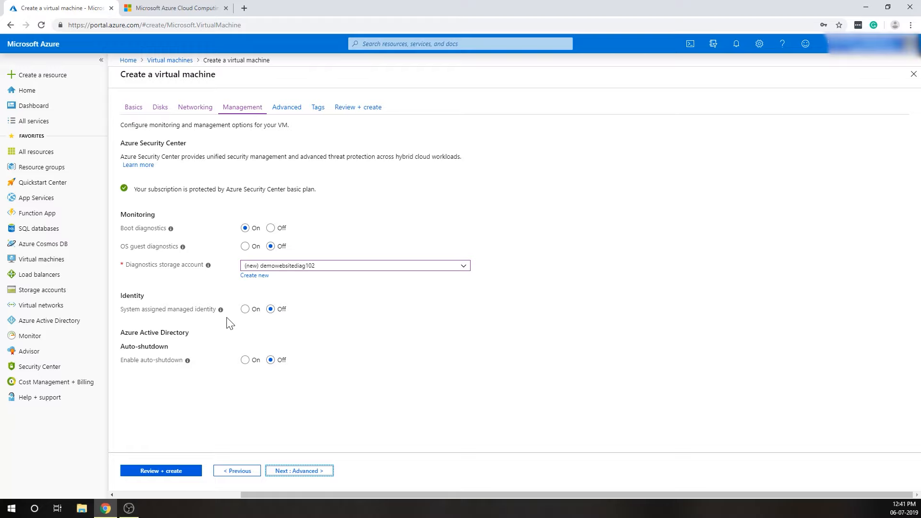
left_click(301, 475)
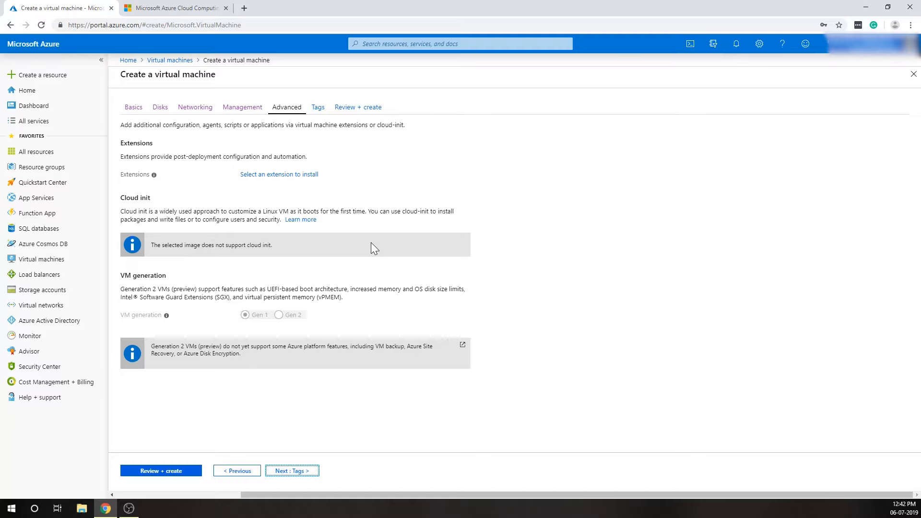
left_click(290, 471)
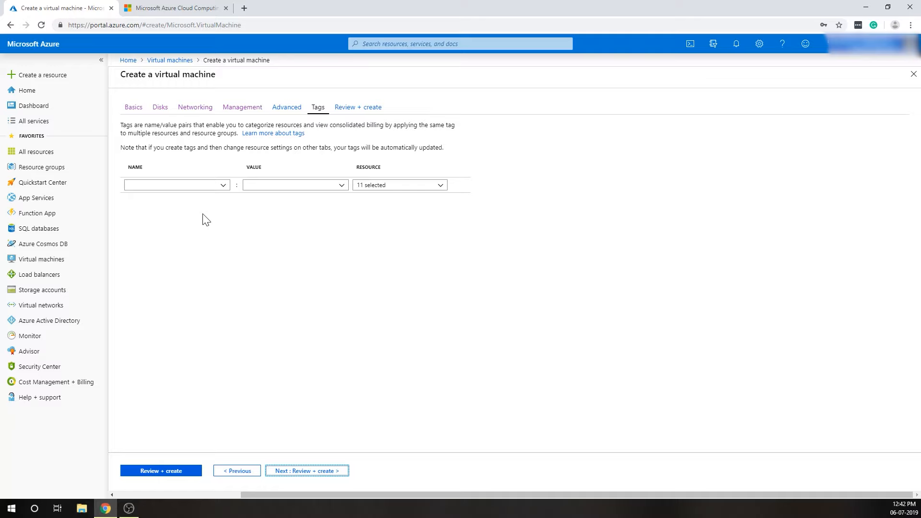
Choose Project as the name of the first tag.
left_click(185, 186)
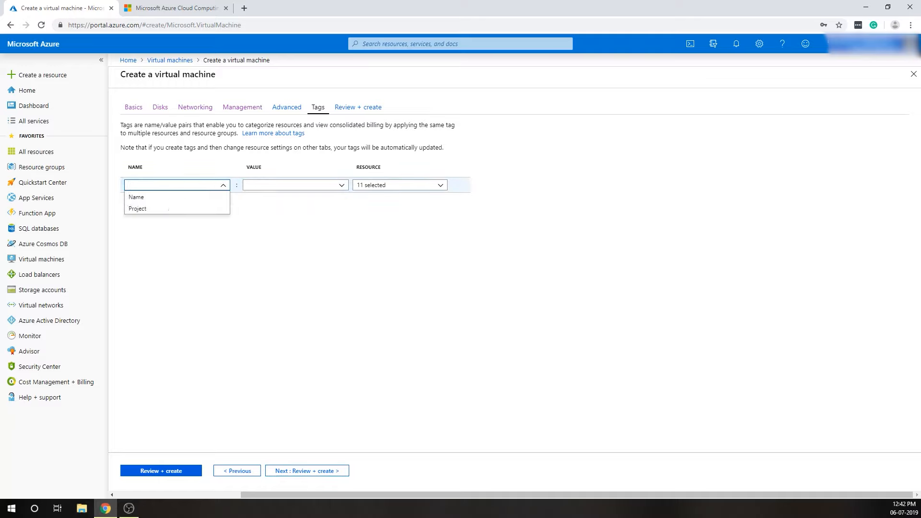
left_click(148, 209)
left_click(246, 186)
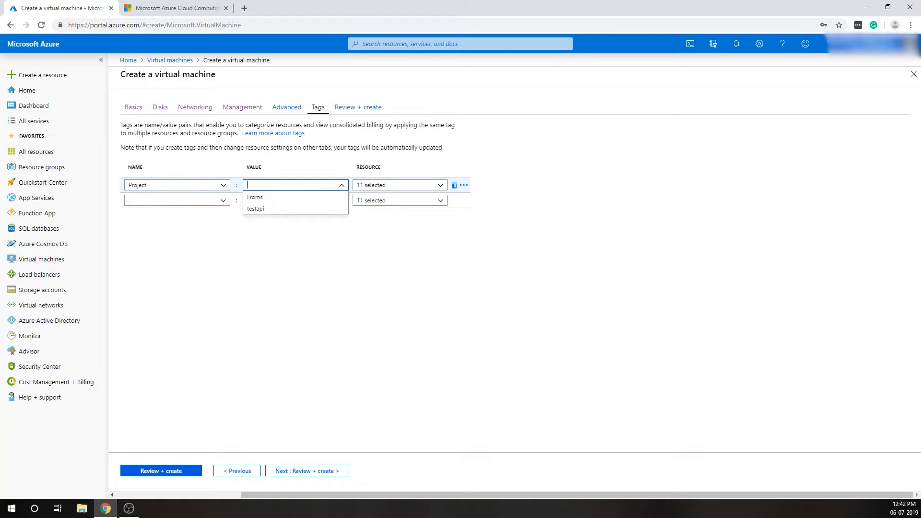
type("Web")
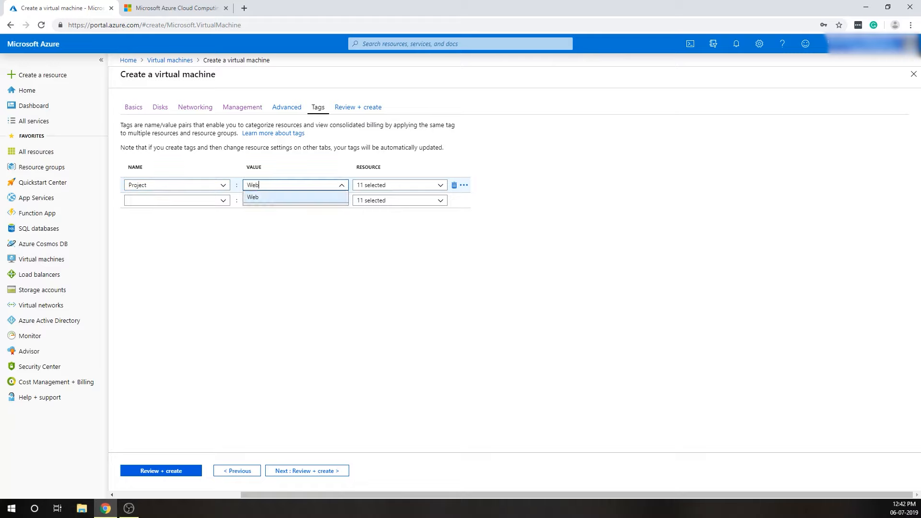
type("Projec")
key("BackSpace")
key("BackSpace")
key("BackSpace")
key("BackSpace")
key("BackSpace")
key("BackSpace")
key("BackSpace")
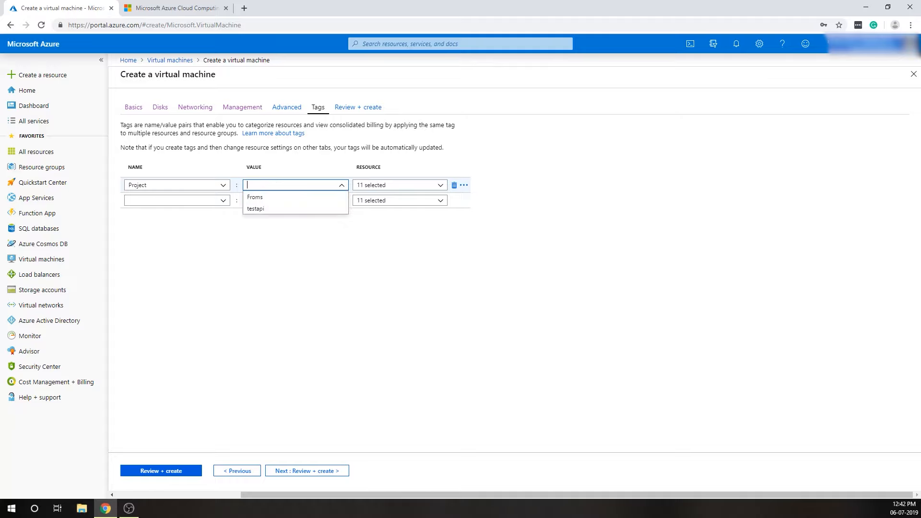
Set the Project tag's value to DemoAzure.
type("Demp")
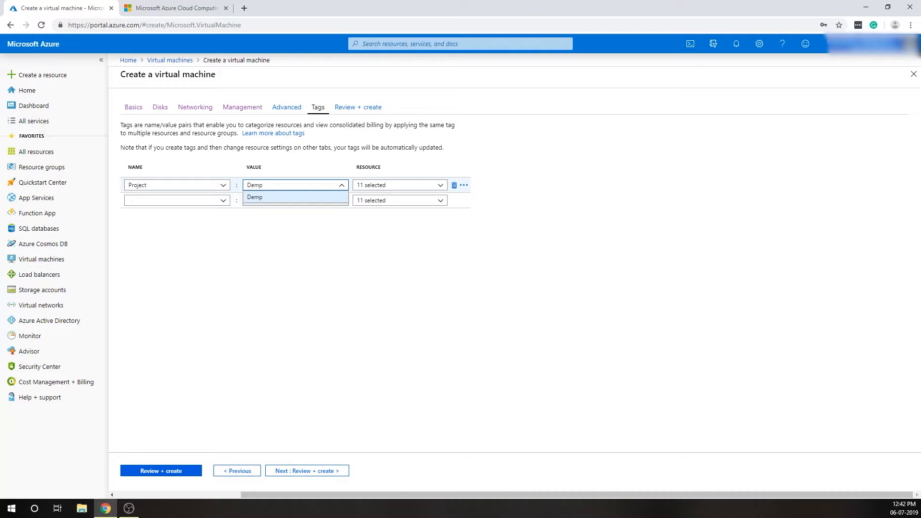
key("BackSpace")
type("oAzure")
left_click(211, 243)
left_click(158, 185)
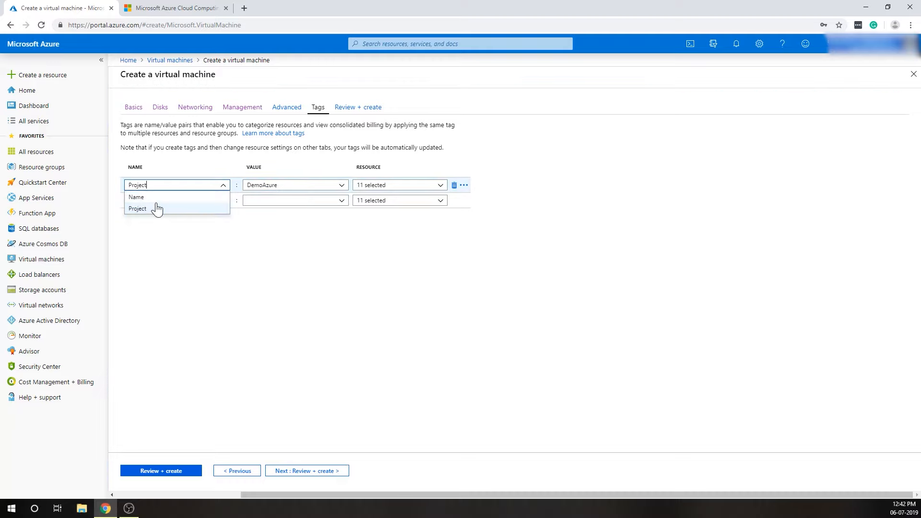
left_click(302, 256)
Enter Production as the name of the second tag.
left_click(161, 202)
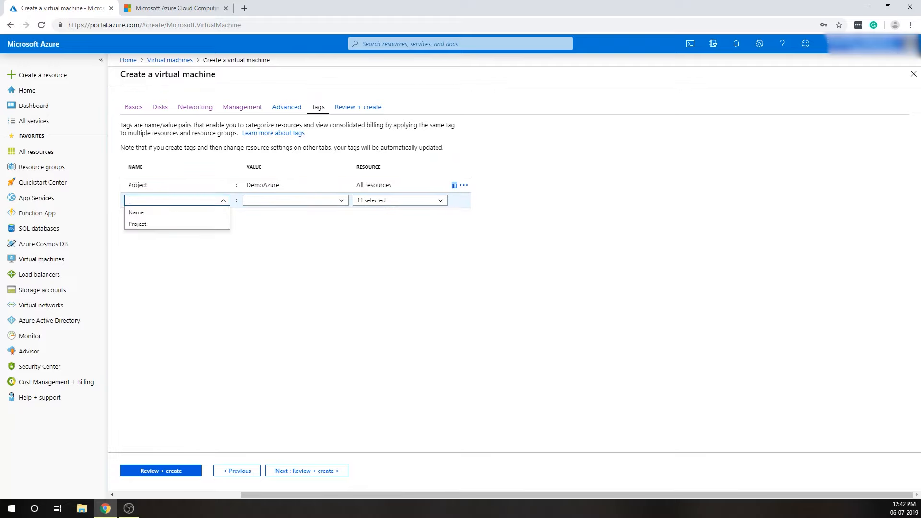
type("Product")
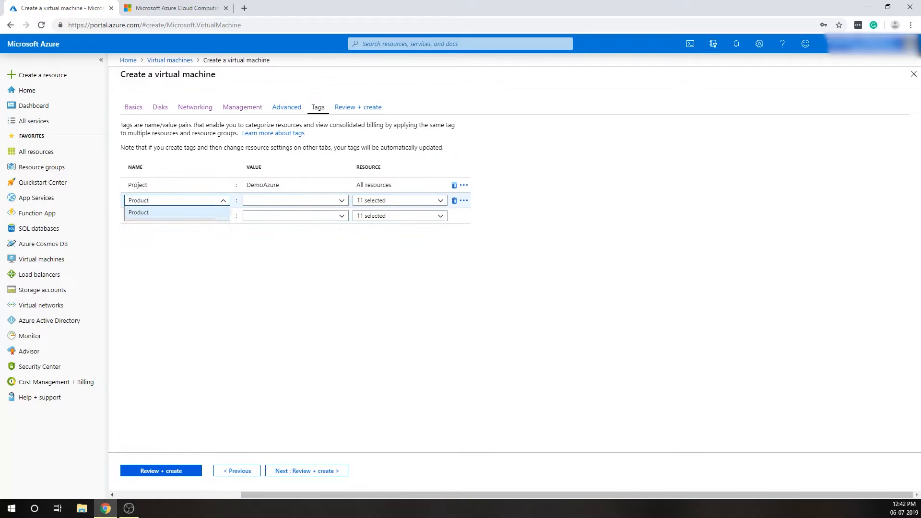
key("Return")
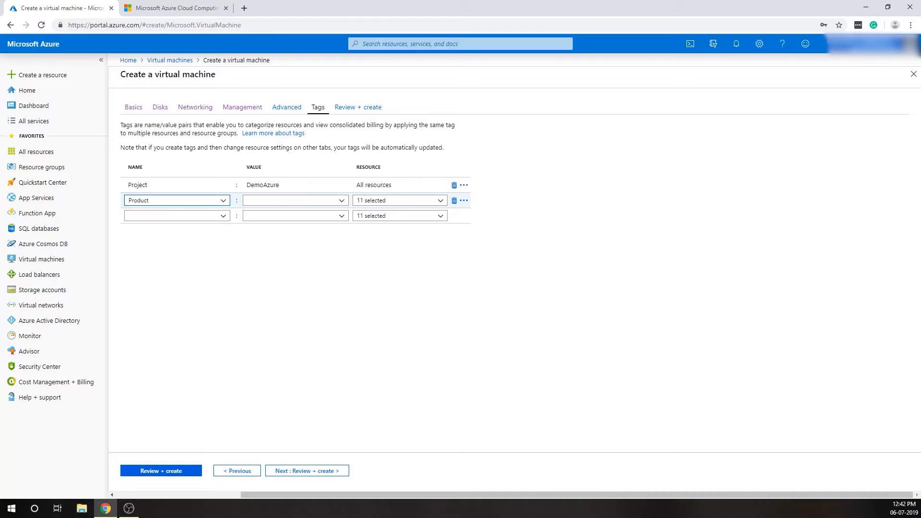
type("ion")
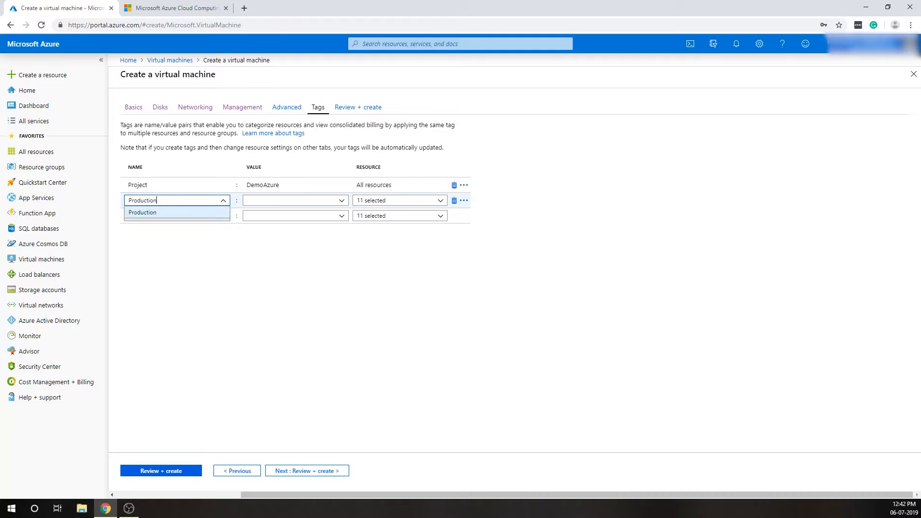
type("Envnv")
Complete the second tag's name as ProductionEnv.
key("Tab")
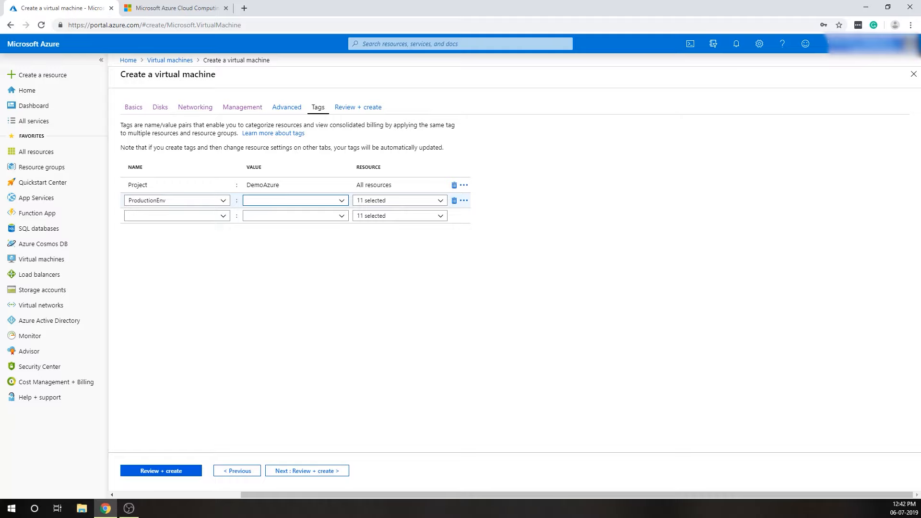
Set the ProductionEnv tag's value to Testing and proceed to the final review of the virtual machine.
type("Test")
key("BackSpace")
key("BackSpace")
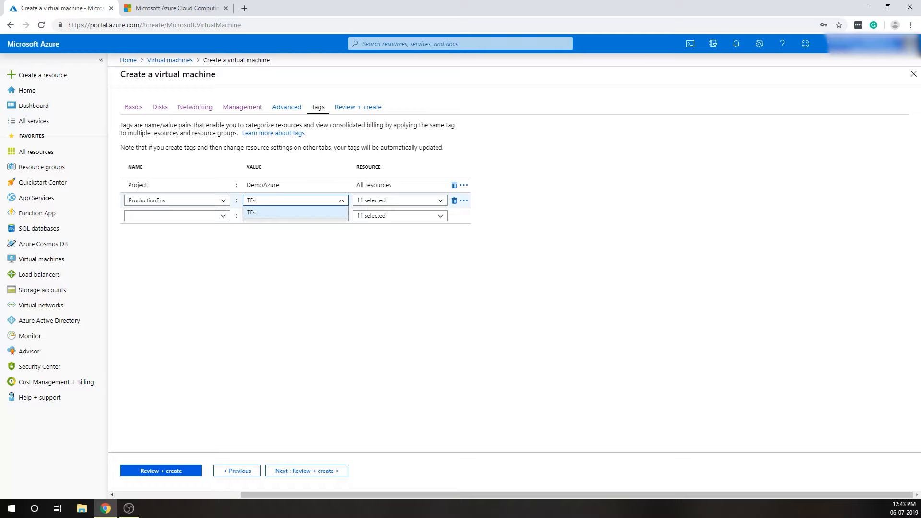
type("sting")
left_click(183, 274)
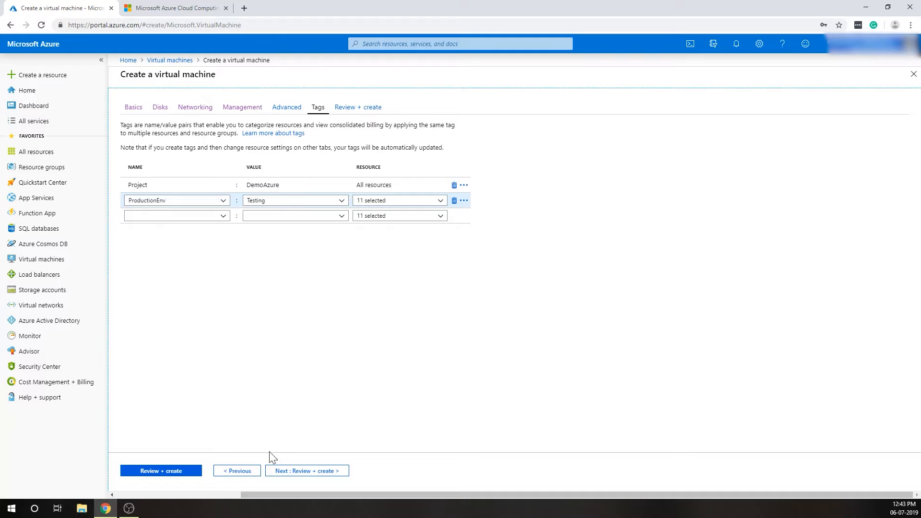
left_click(297, 471)
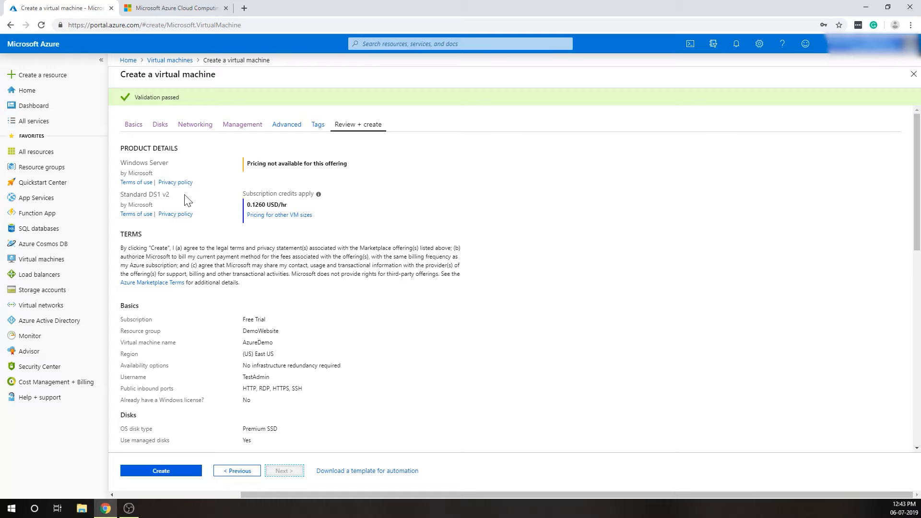
Examine the review summary, covering the terms, basics, region, disks, networking, management, advanced settings and tags.
scroll(196, 197, "down", 1)
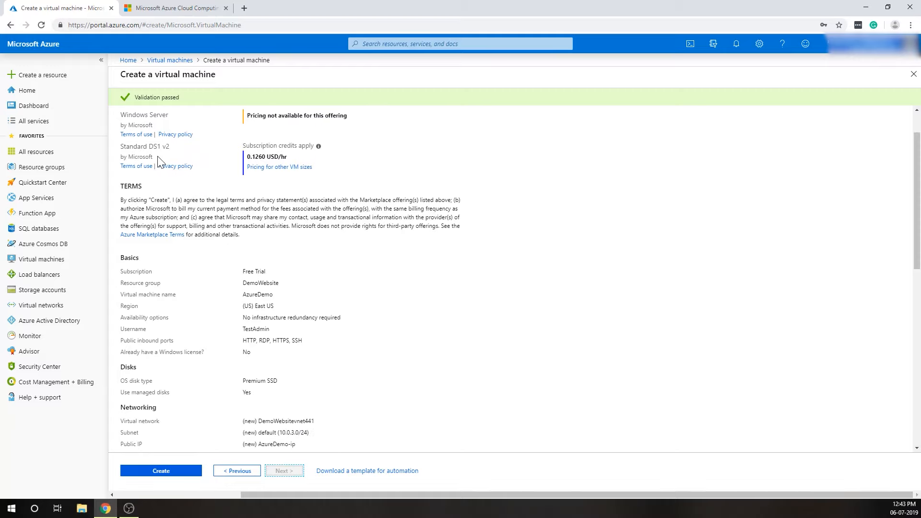
scroll(222, 193, "down", 2)
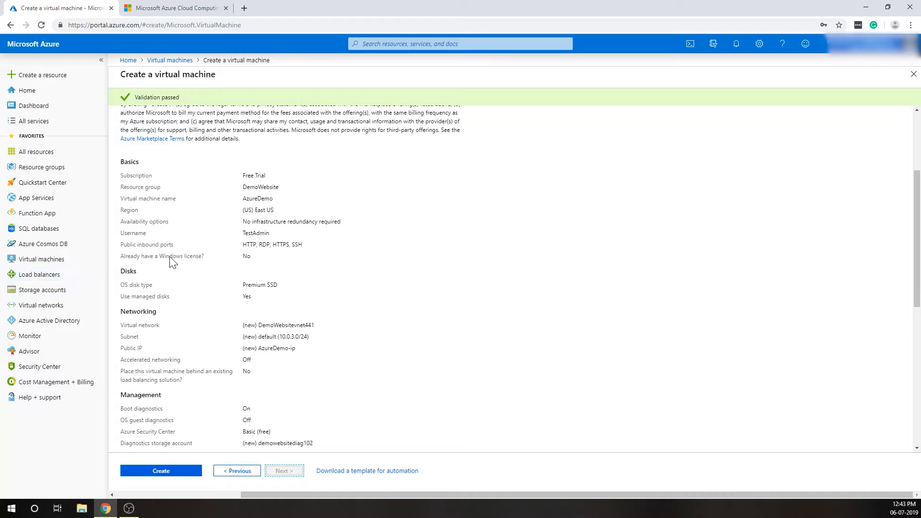
left_click_drag(118, 176, 272, 180)
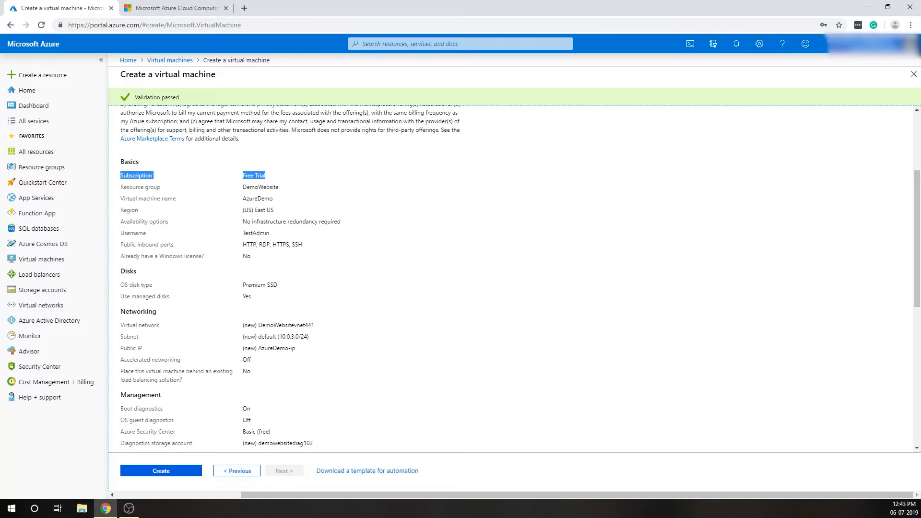
scroll(283, 191, "down", 1)
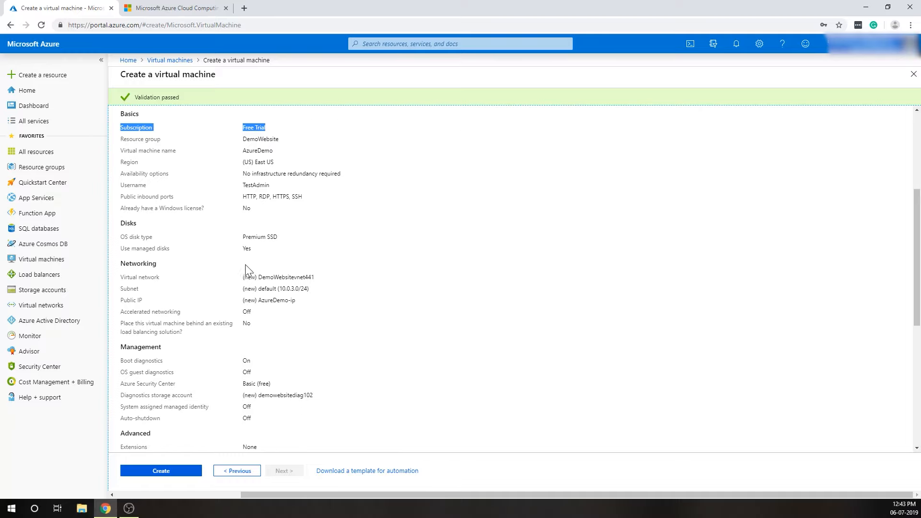
scroll(240, 278, "down", 1)
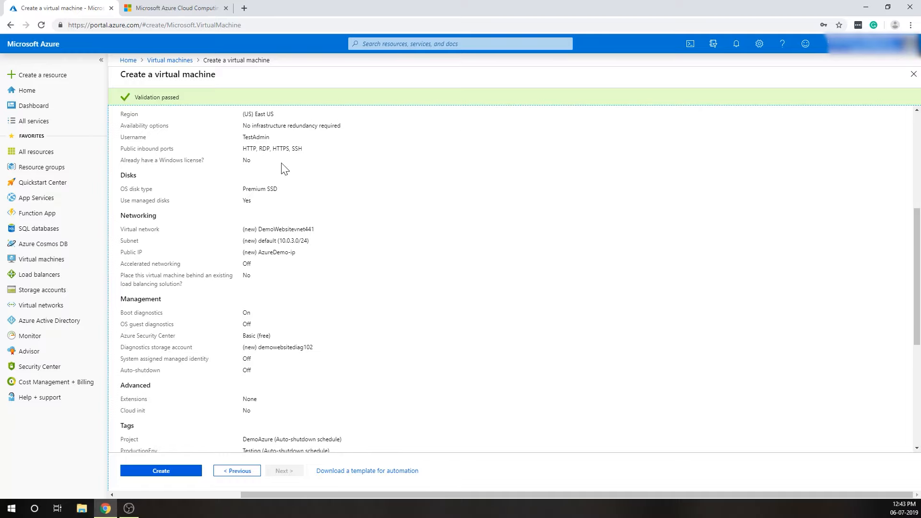
scroll(293, 187, "up", 1)
left_click_drag(243, 163, 289, 160)
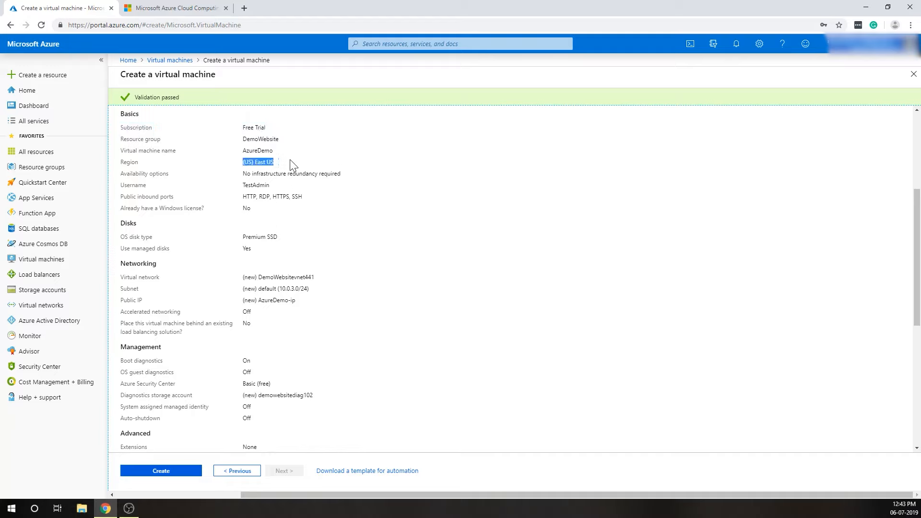
scroll(302, 215, "down", 2)
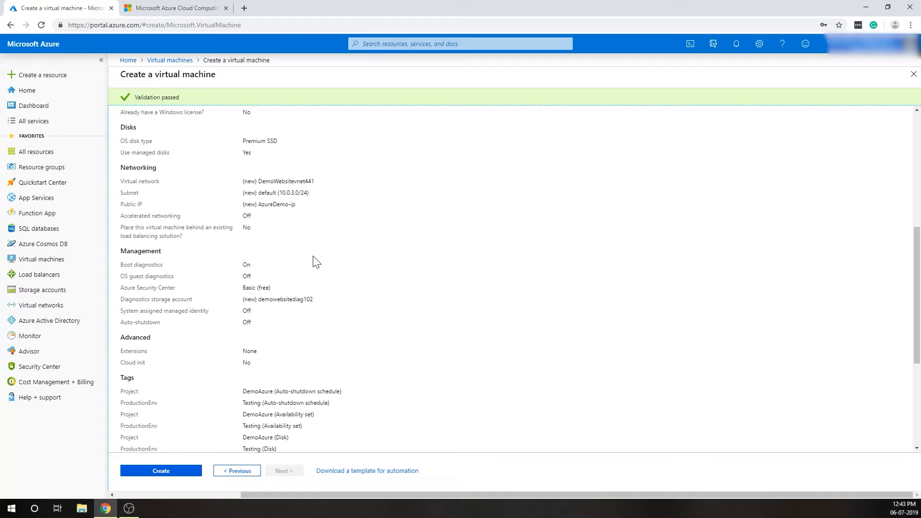
scroll(317, 262, "down", 2)
scroll(322, 314, "down", 2)
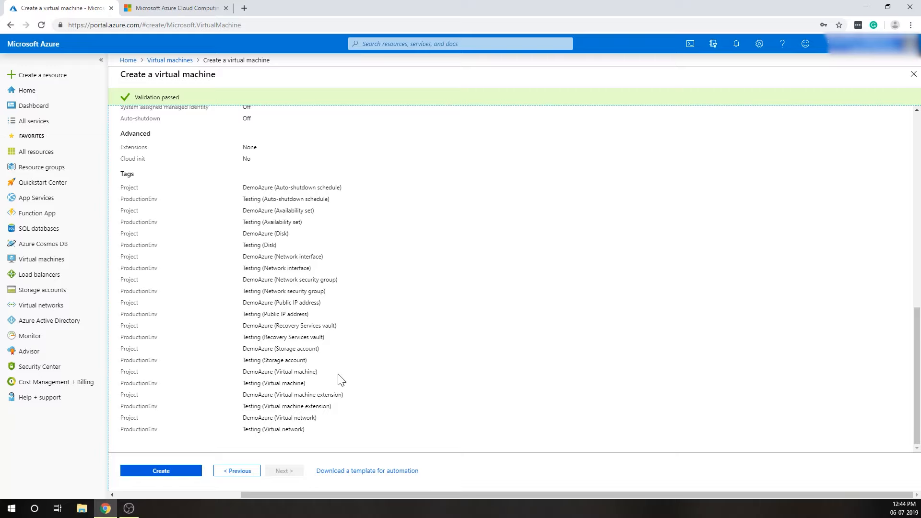
scroll(338, 377, "up", 8)
scroll(335, 371, "down", 5)
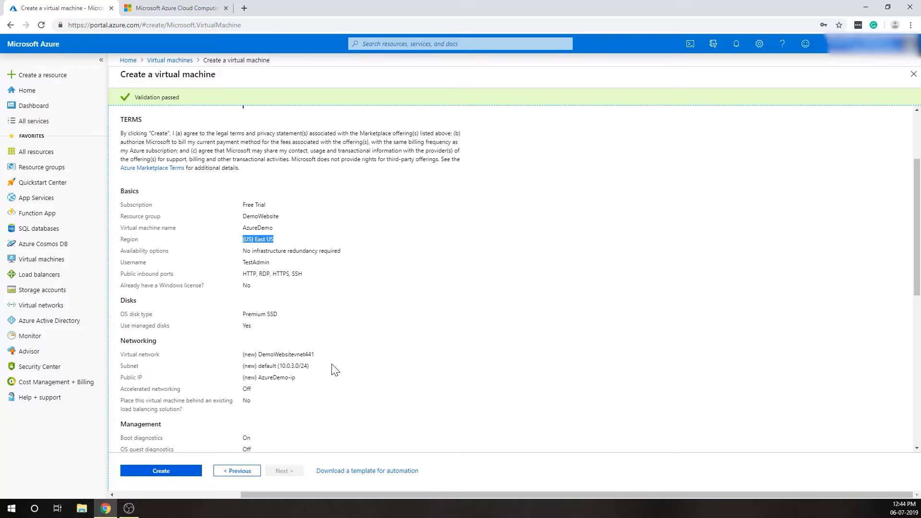
scroll(335, 371, "down", 3)
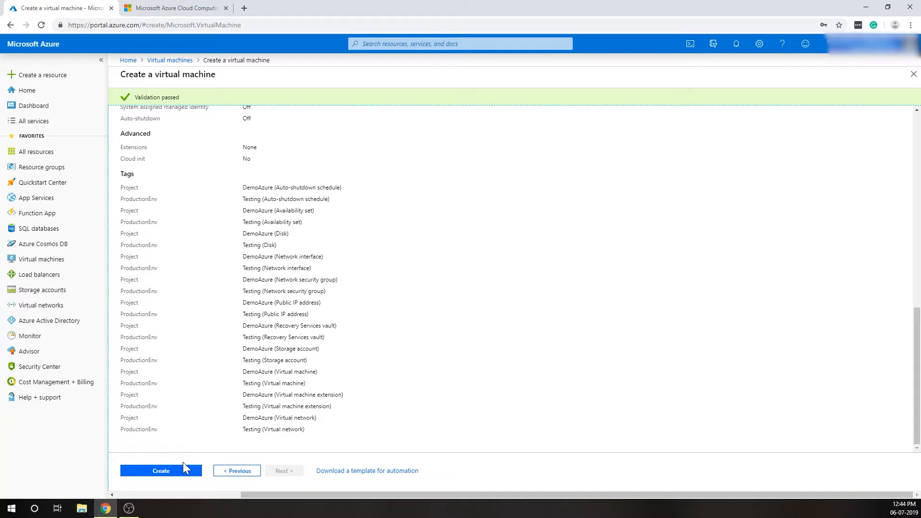
Create the virtual machine and, once it is deployed, check the deployment details and open the AzureDemo resource.
left_click(161, 471)
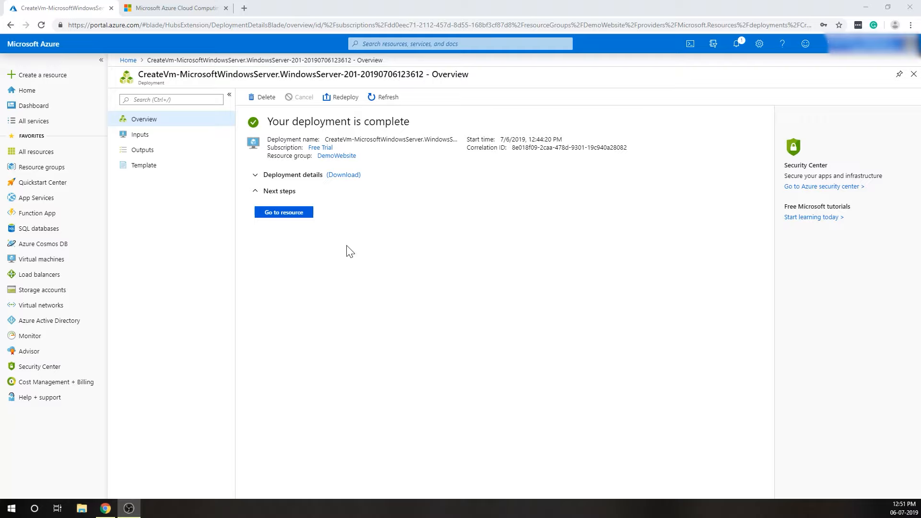
left_click(273, 180)
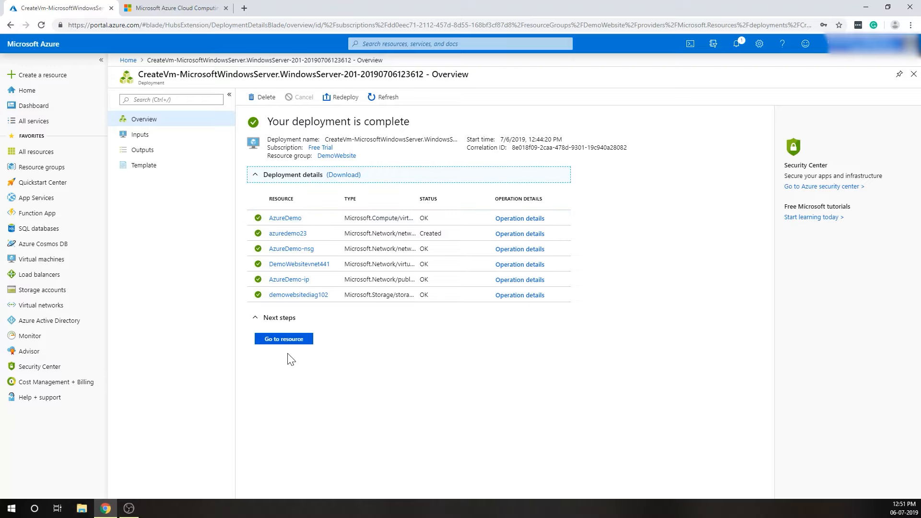
left_click(282, 340)
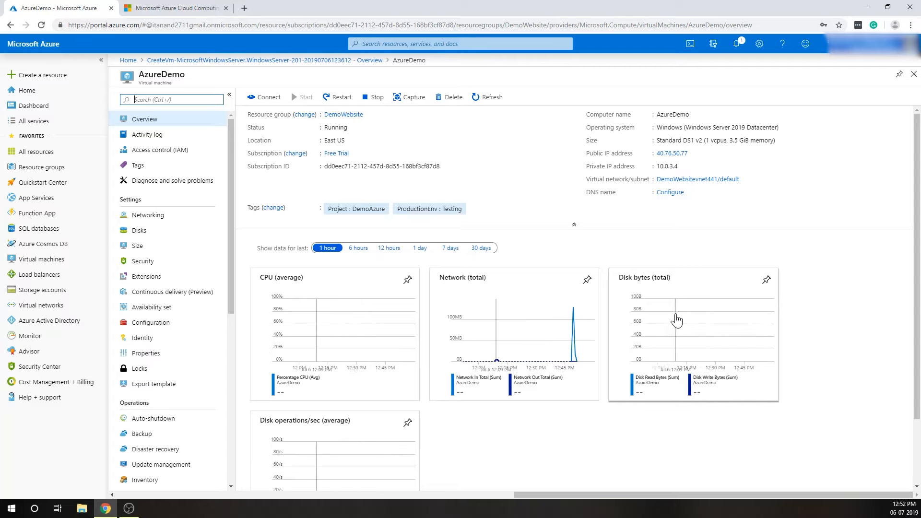
Look over the AzureDemo overview with its usage charts and copy the virtual machine's public IP address.
scroll(619, 366, "down", 1)
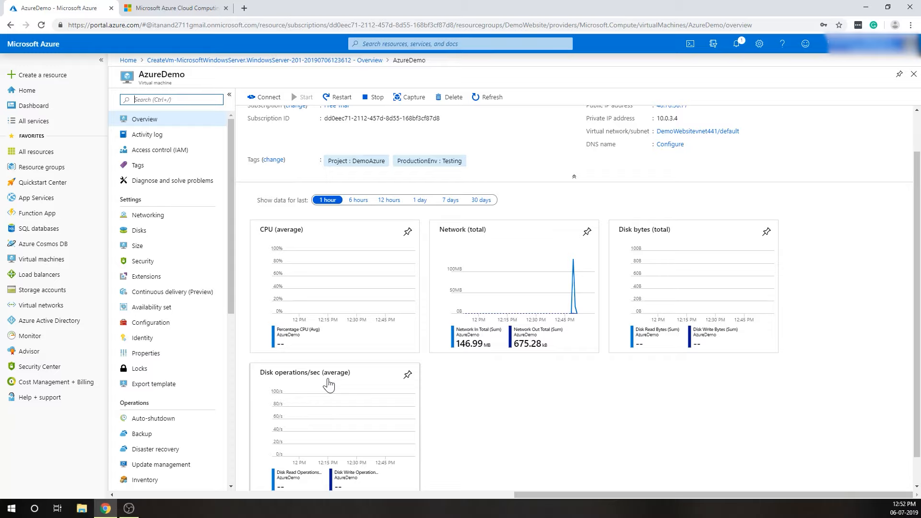
scroll(587, 440, "up", 1)
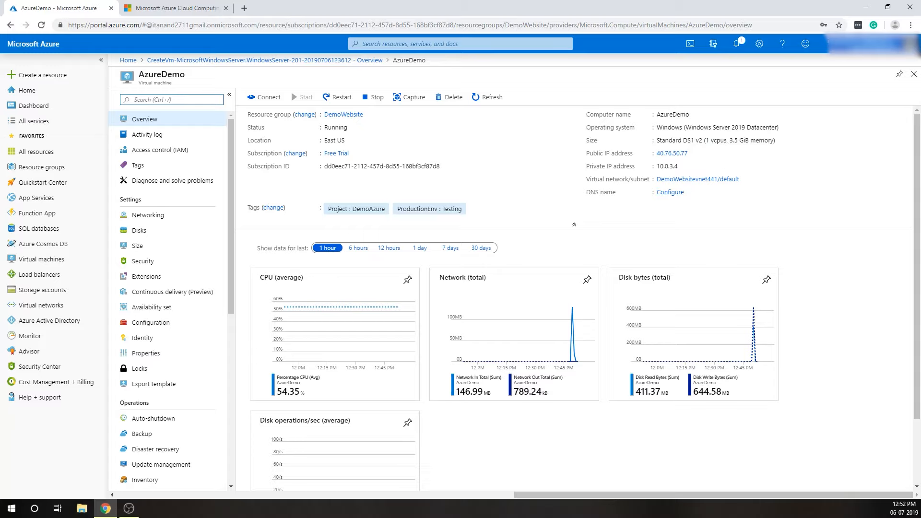
mouse_move(680, 160)
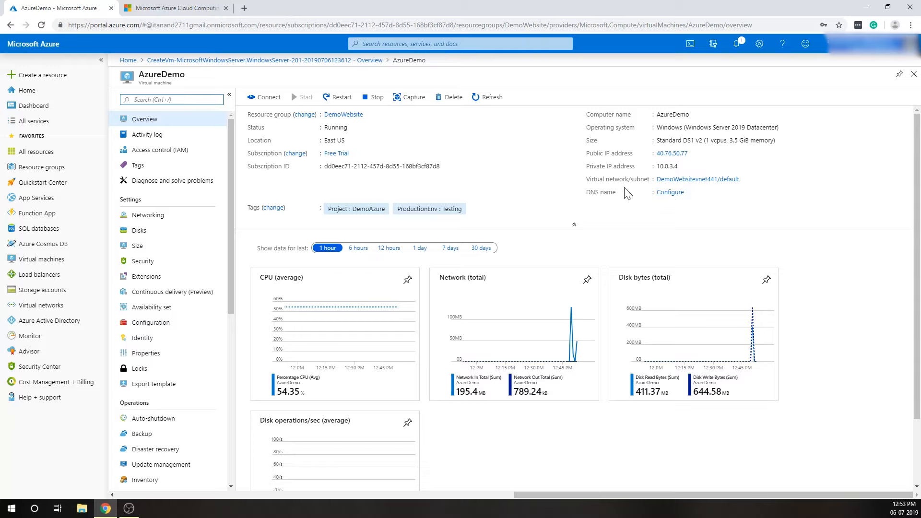
left_click(694, 157)
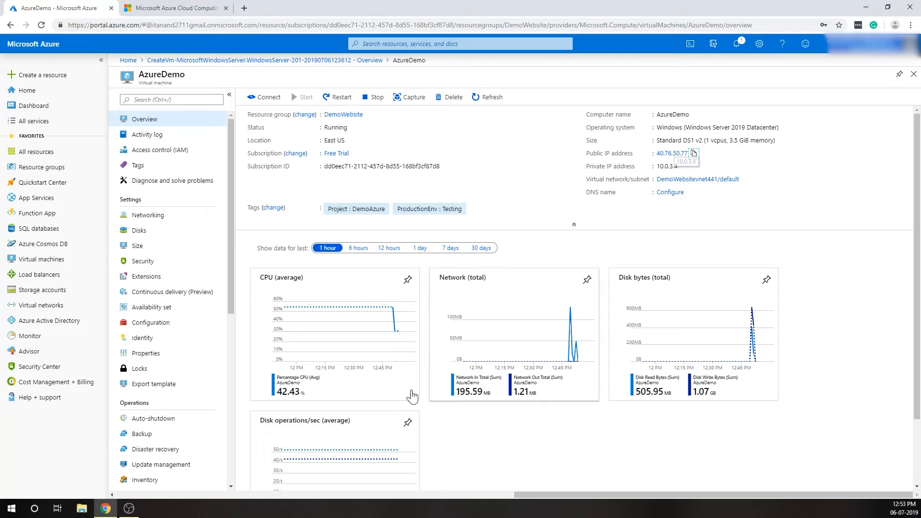
Switch to Remote Desktop Connection and start a trusted connection to the computer 40.76.50.77.
left_click(11, 508)
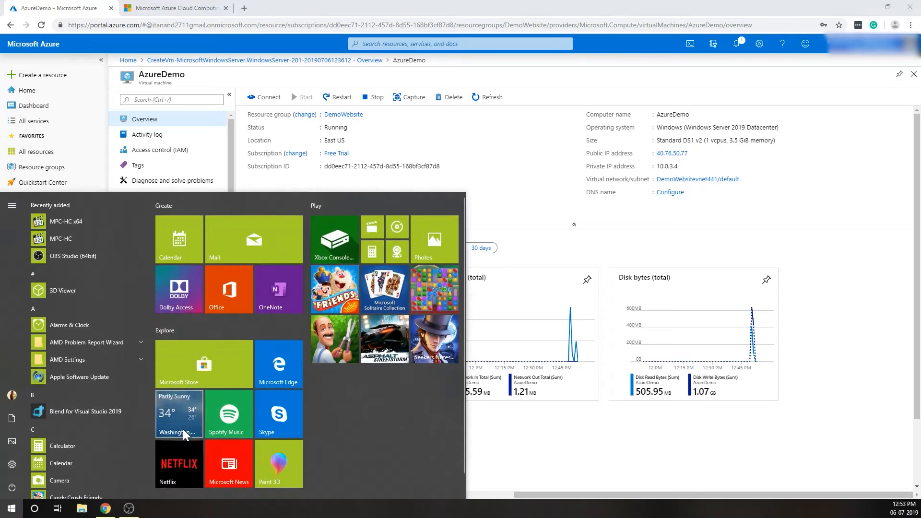
key("Escape")
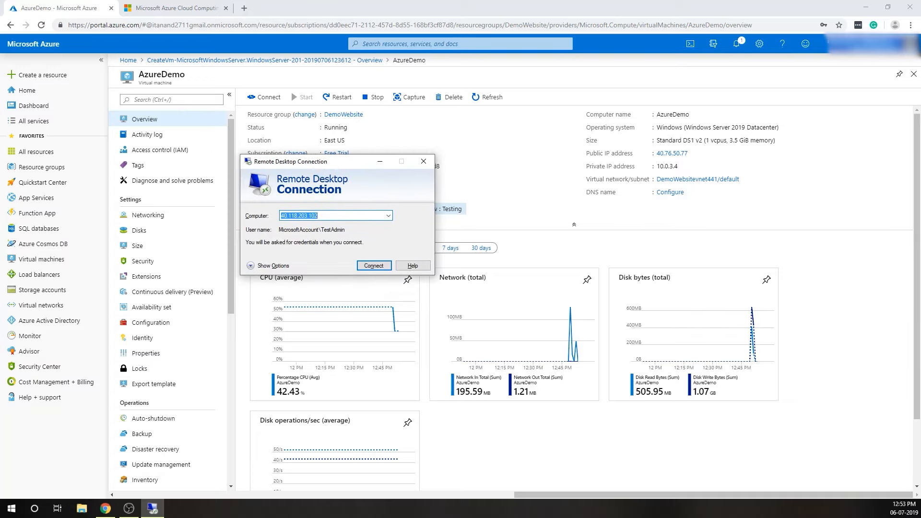
key("BackSpace")
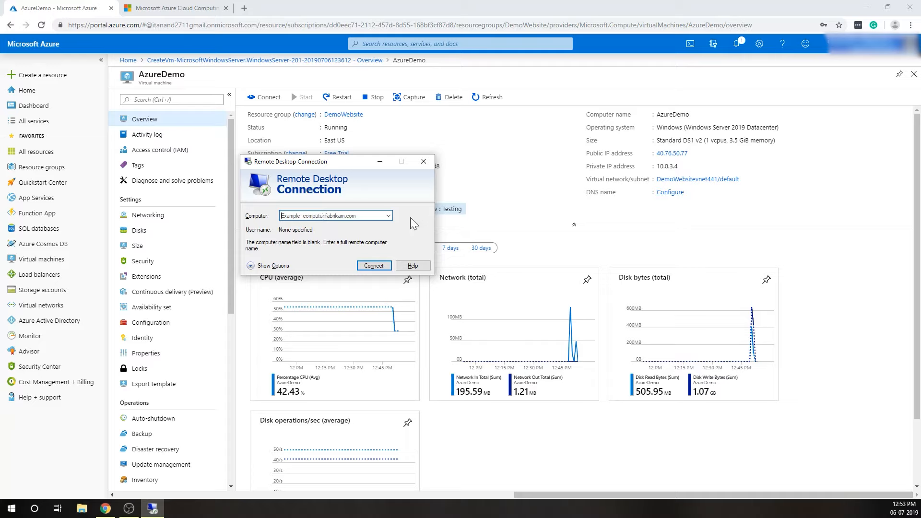
type("40")
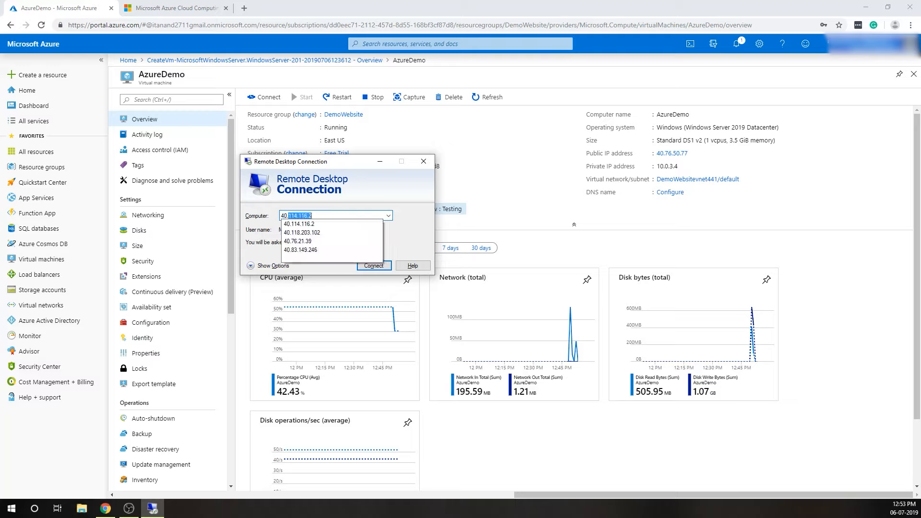
type(".76")
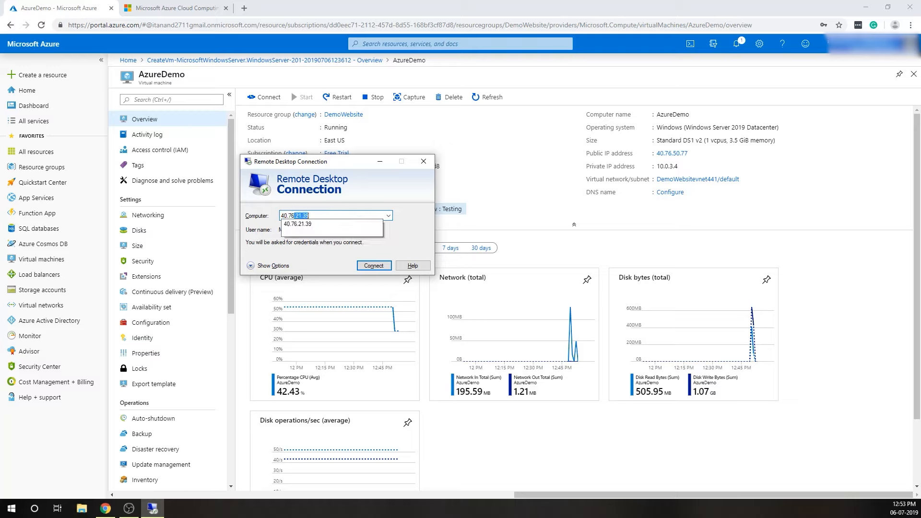
type(".50.77")
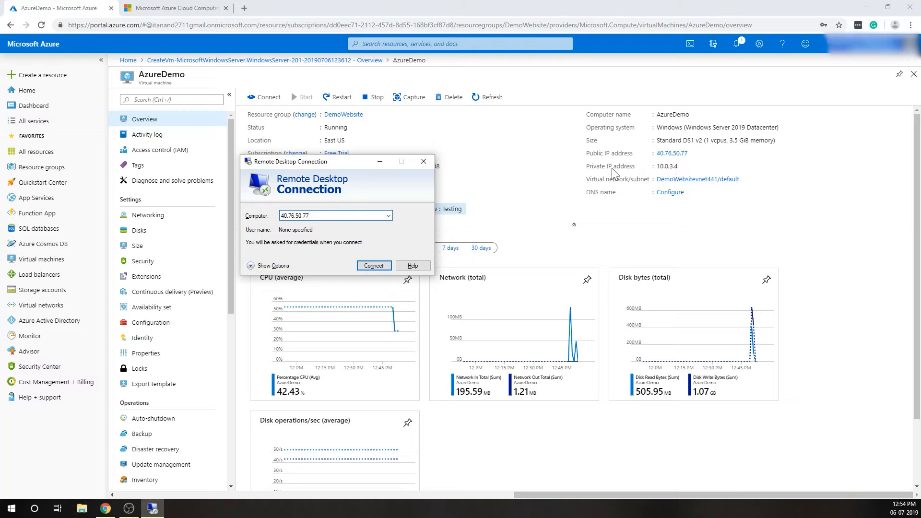
left_click(381, 265)
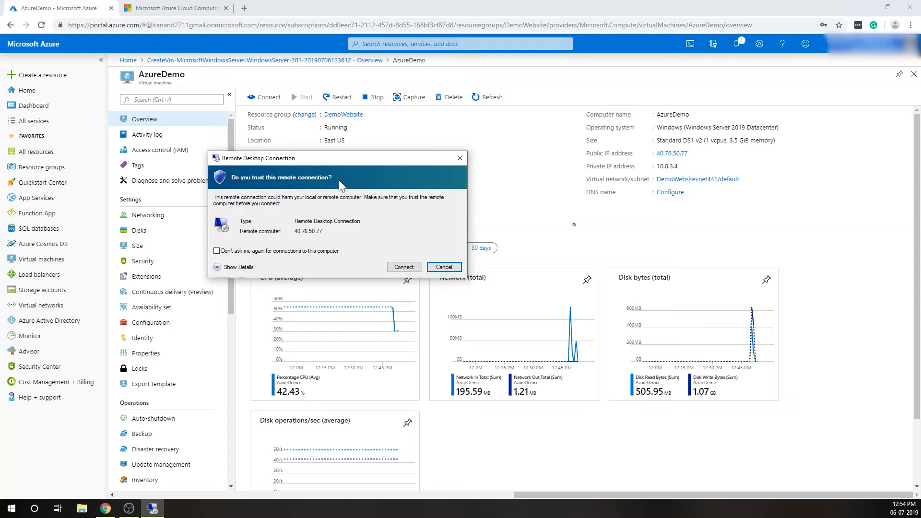
left_click(408, 266)
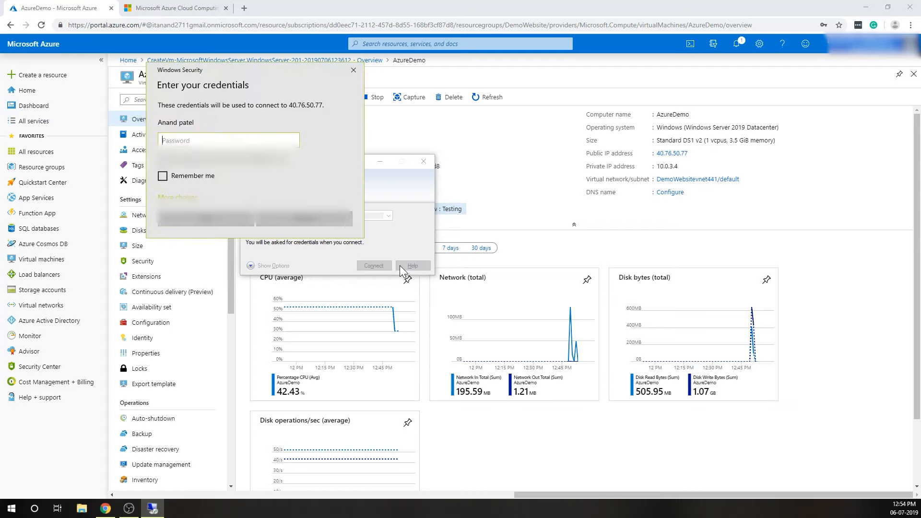
Choose to sign in with a different account and enter TestAdmin as the user name.
left_click(185, 196)
left_click(201, 239)
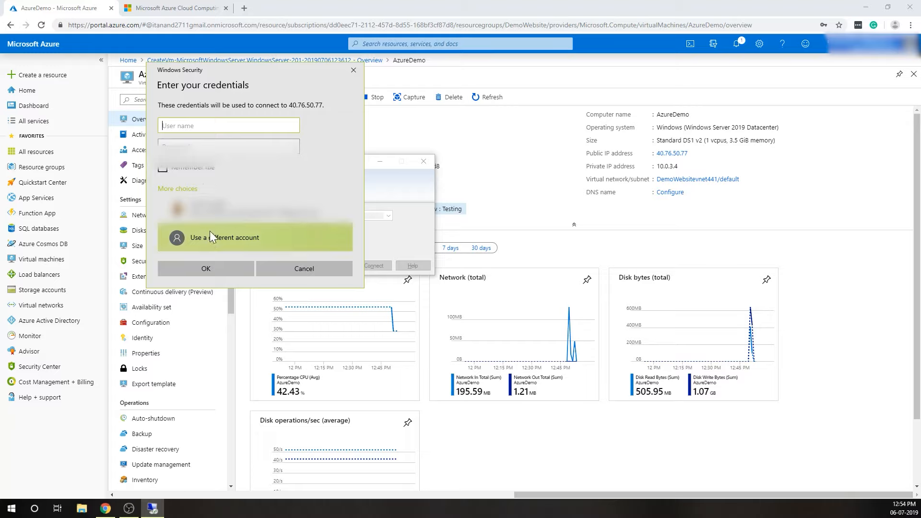
type("Test")
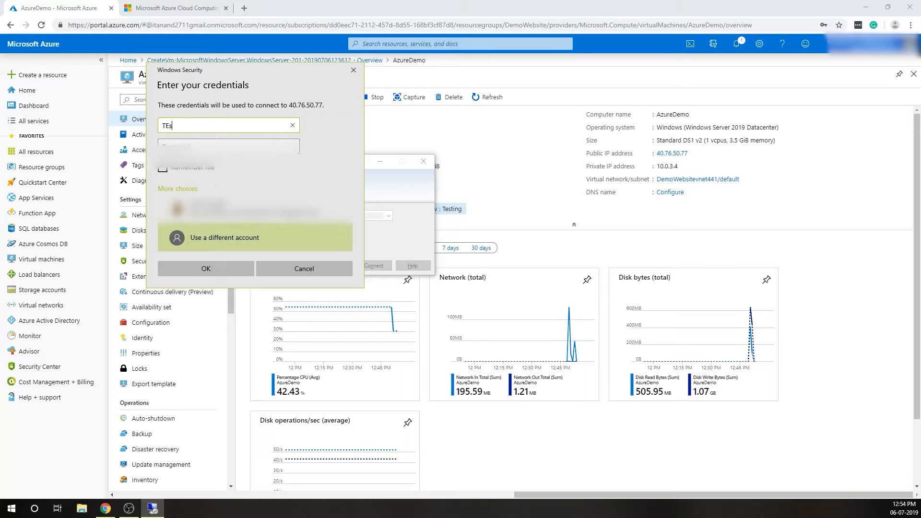
key("BackSpace")
key("BackSpace")
key("BackSpace")
type("estAdmin")
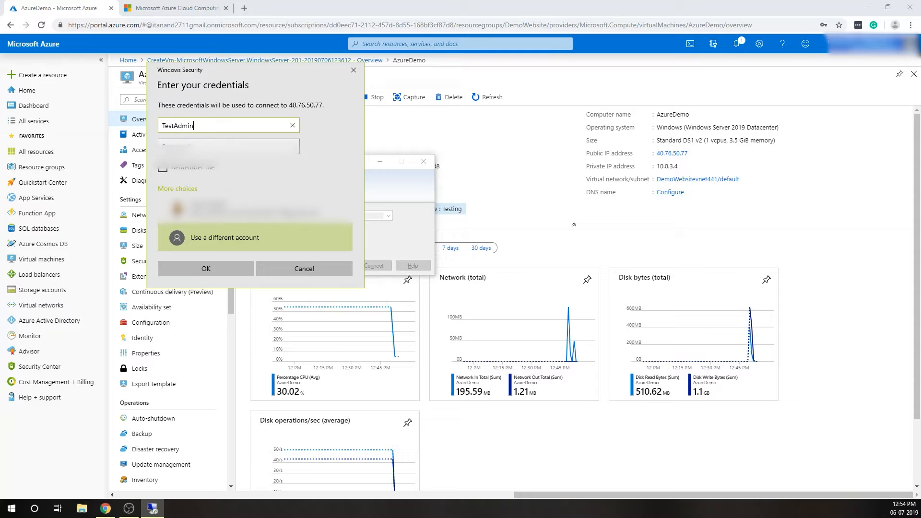
Enter the administrator account's password, submit the credentials and accept connecting despite the certificate warning.
key("Tab")
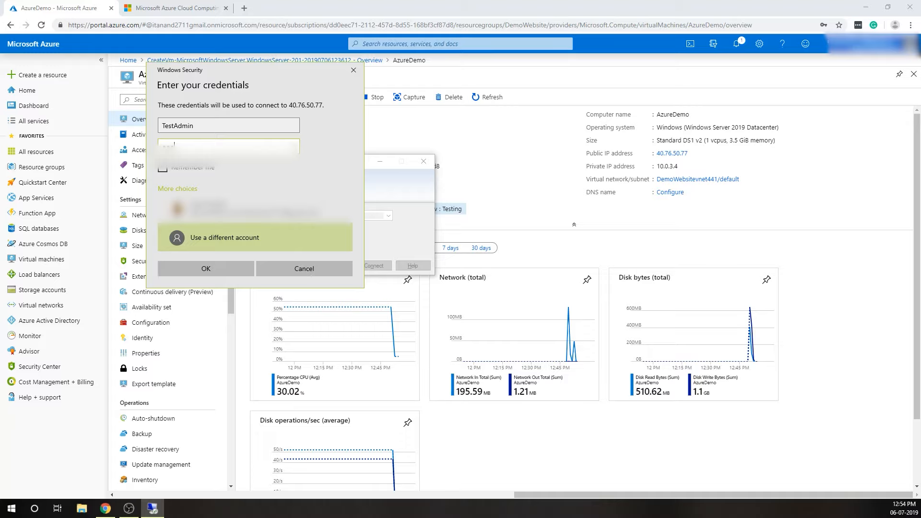
key("BackSpace")
type("••••••••••••••")
left_click(193, 267)
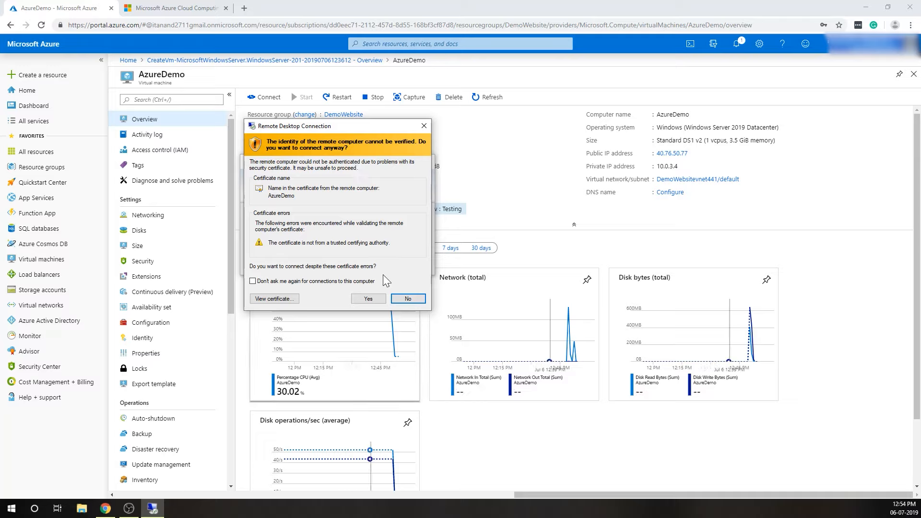
left_click(363, 300)
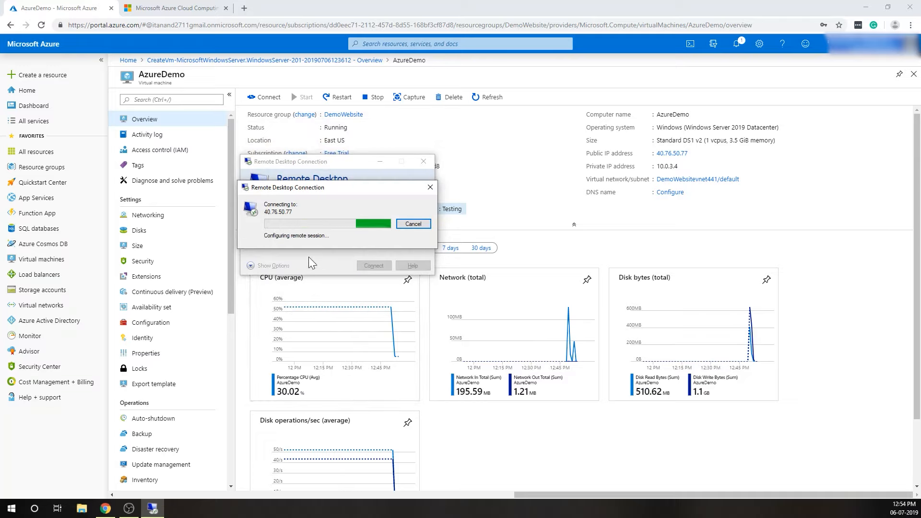
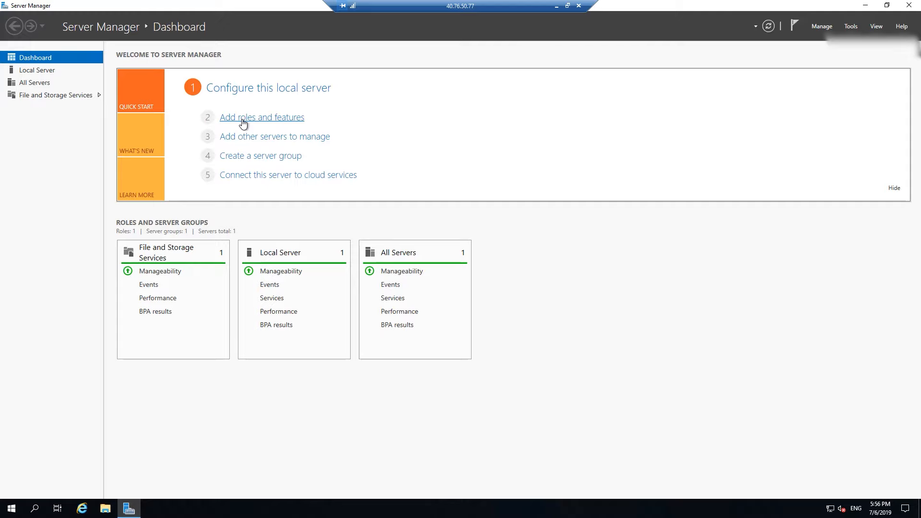
Start adding roles and features with a role-based or feature-based installation on the AzureDemo server from the server pool.
left_click(243, 124)
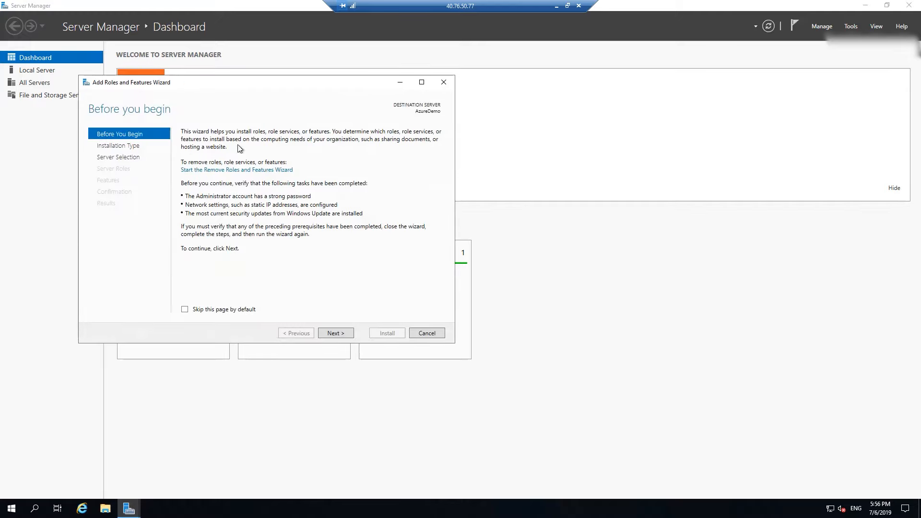
left_click(336, 332)
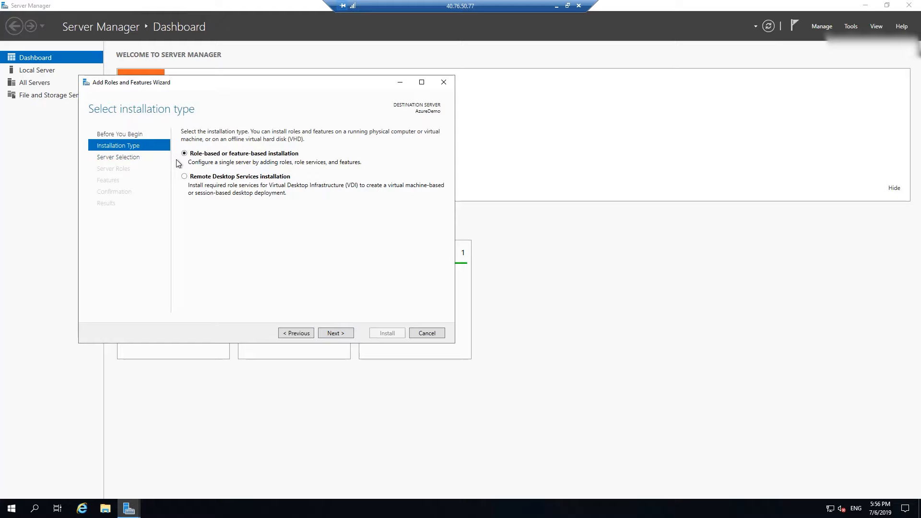
left_click(335, 333)
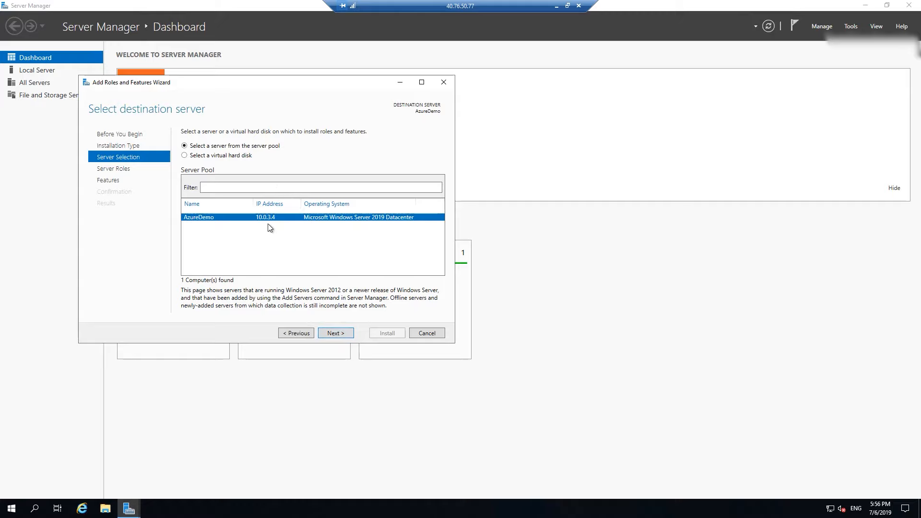
left_click(331, 333)
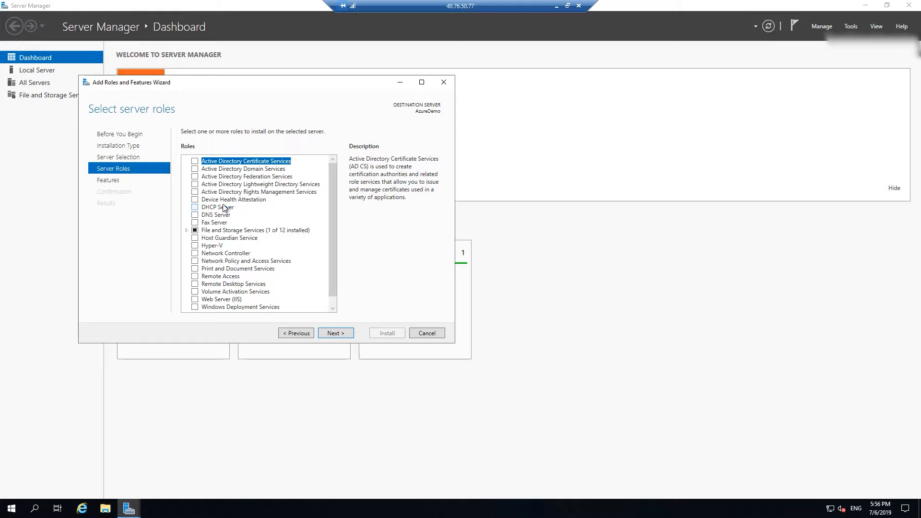
Select the Web Server (IIS) role, including its required management tools, and proceed to the feature selection.
scroll(224, 208, "down", 1)
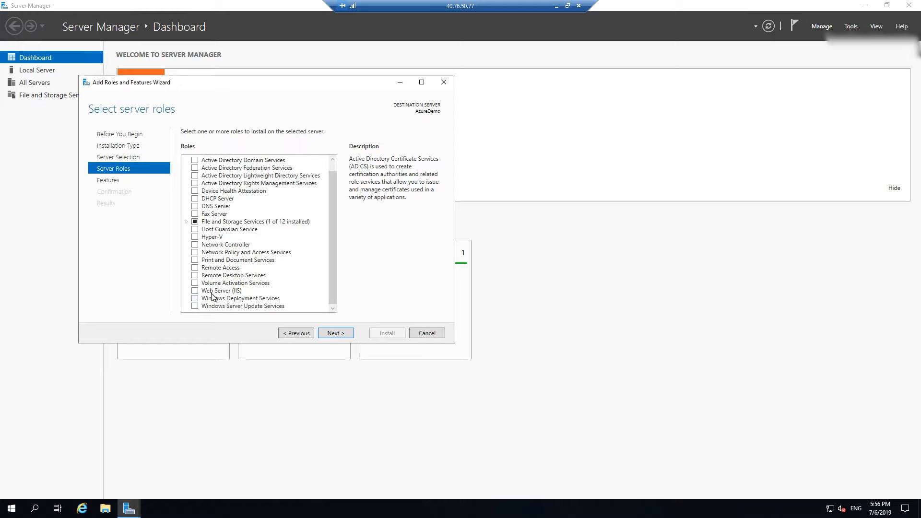
left_click(195, 290)
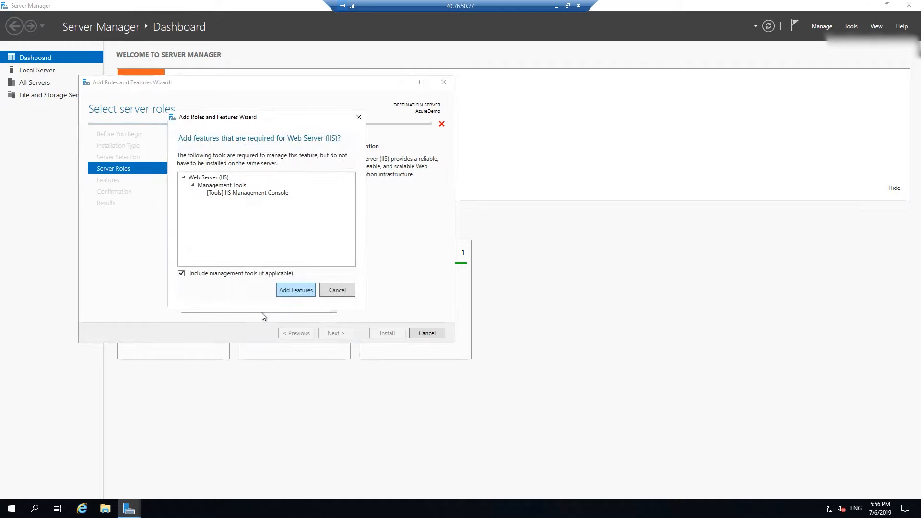
left_click(296, 289)
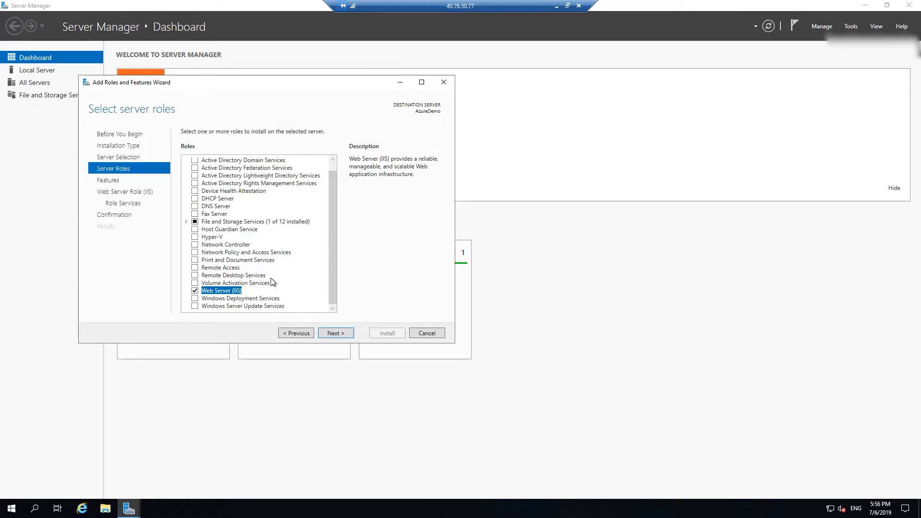
left_click(343, 333)
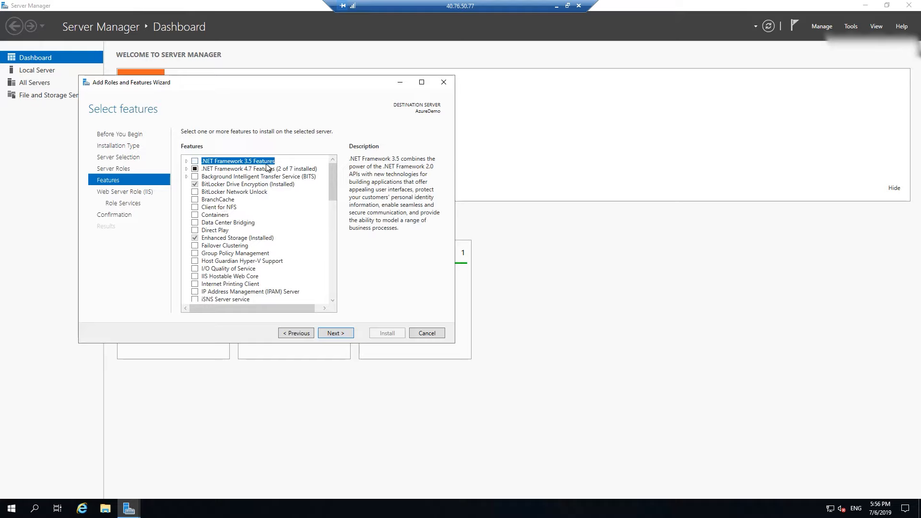
Include .NET Framework 3.5 Features and proceed to the Web Server role services.
left_click(196, 161)
left_click(332, 335)
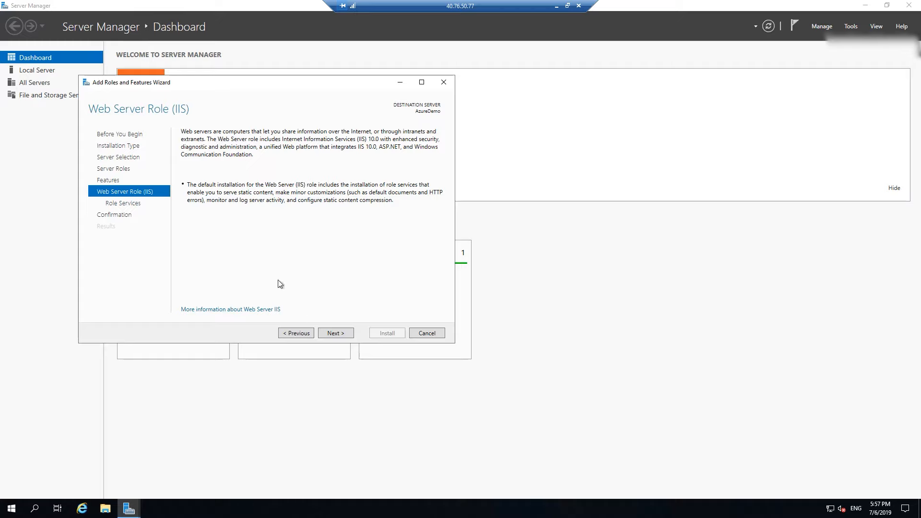
left_click(337, 333)
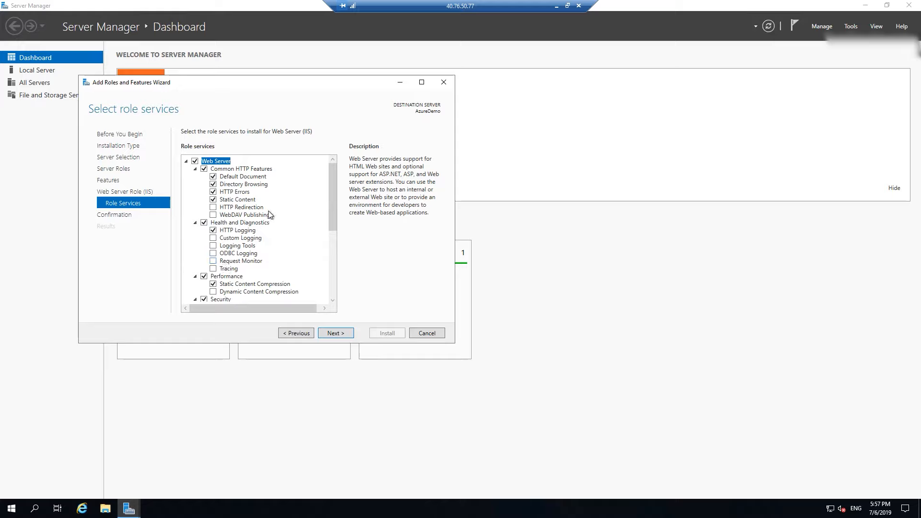
Review and accept the default IIS role services, install the selected roles and features, and close the wizard when installation finishes.
scroll(286, 273, "down", 1)
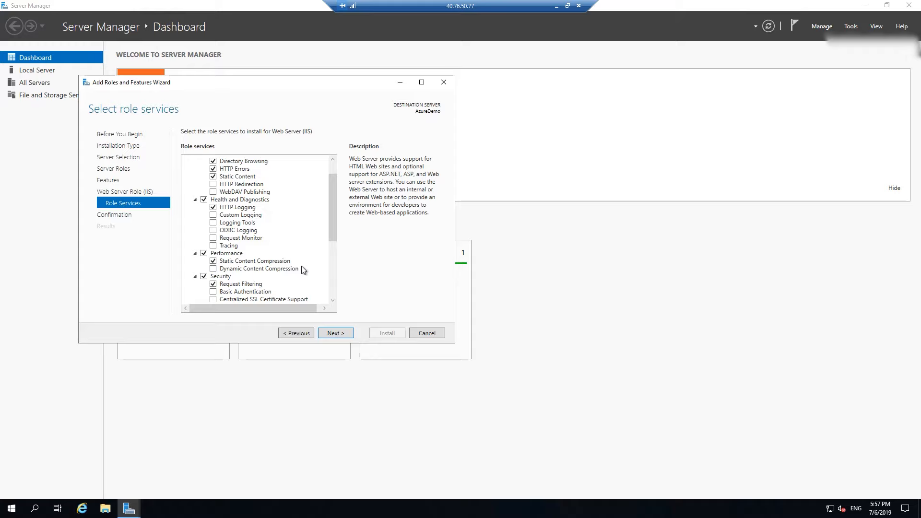
scroll(302, 269, "down", 4)
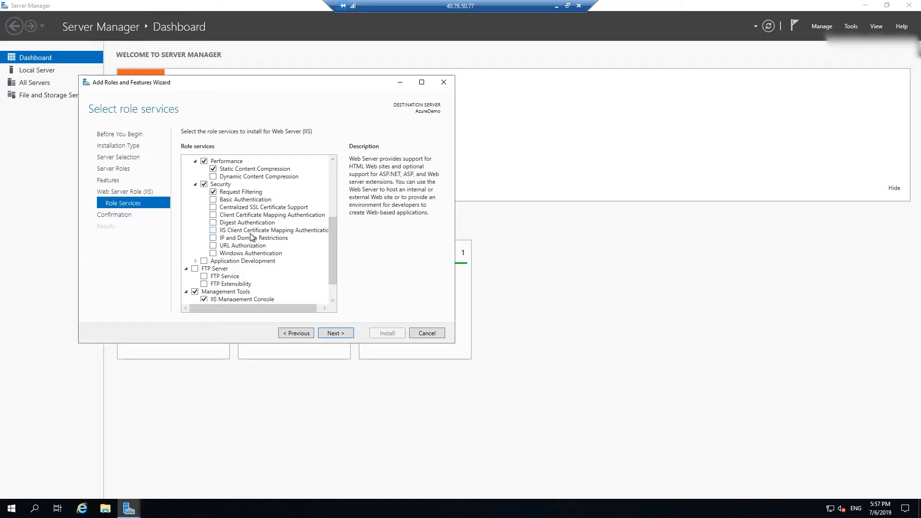
left_click(338, 331)
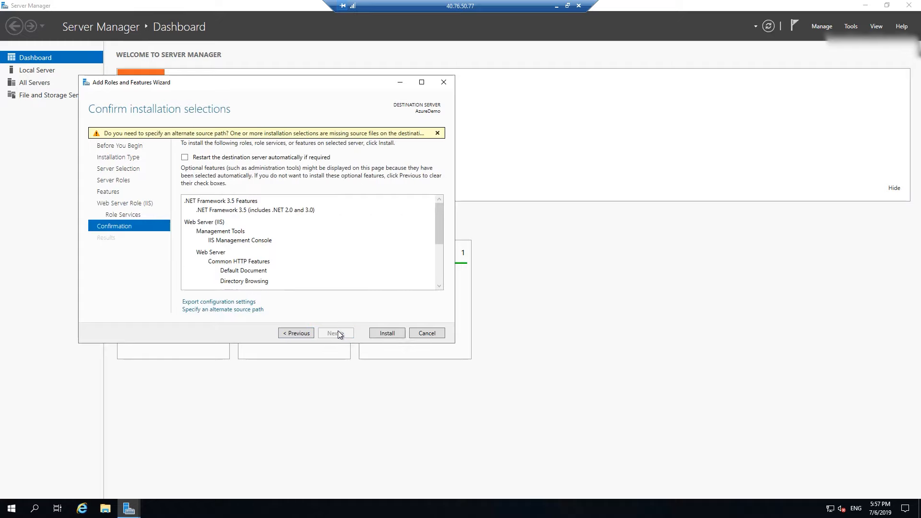
left_click(392, 335)
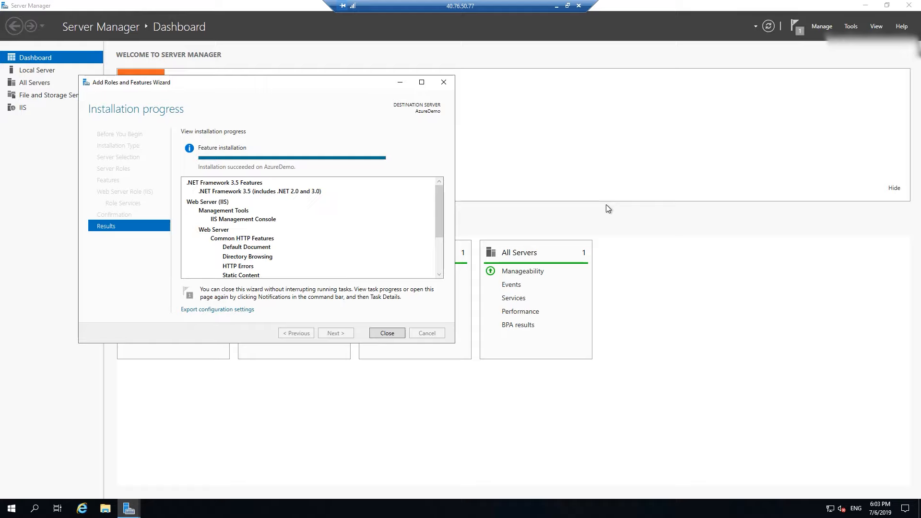
left_click(383, 337)
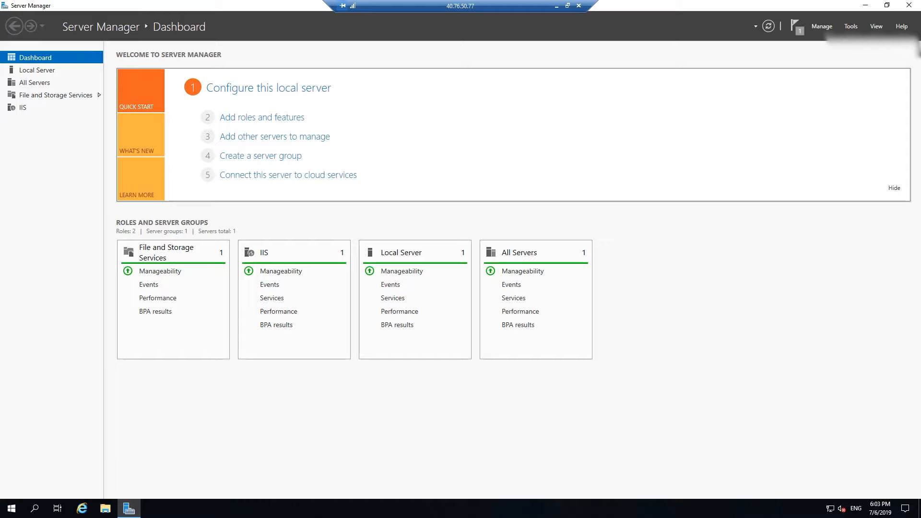
Switch to the Azure portal in Chrome, copy AzureDemo's public IP address and open 40.76.50.77 in a new browser tab.
left_click(866, 7)
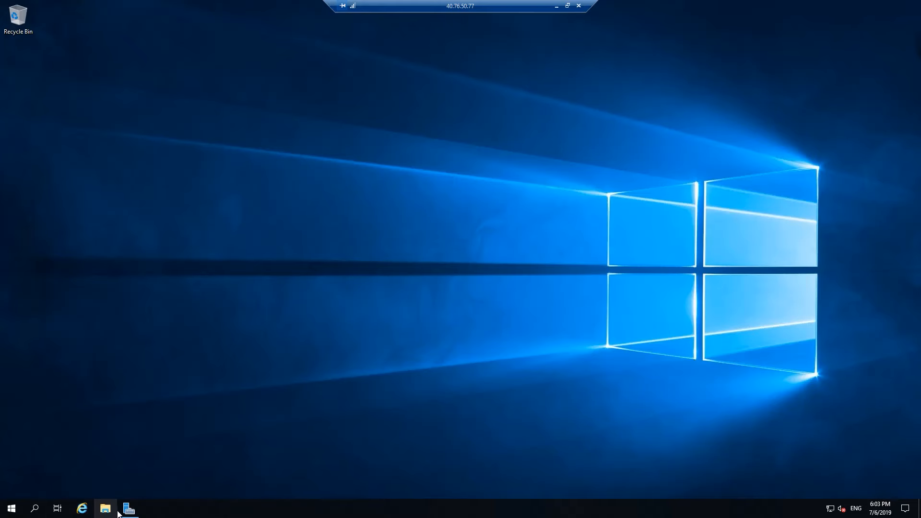
left_click(557, 7)
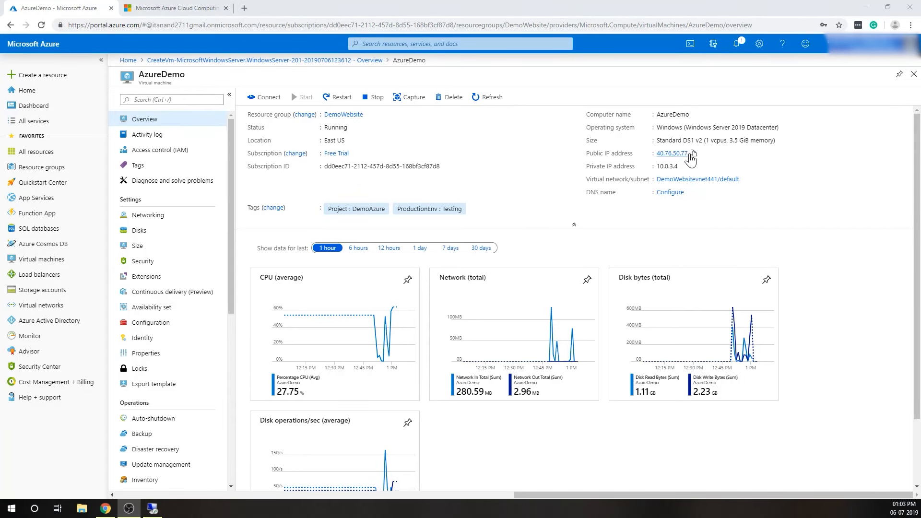
left_click(694, 153)
left_click(244, 8)
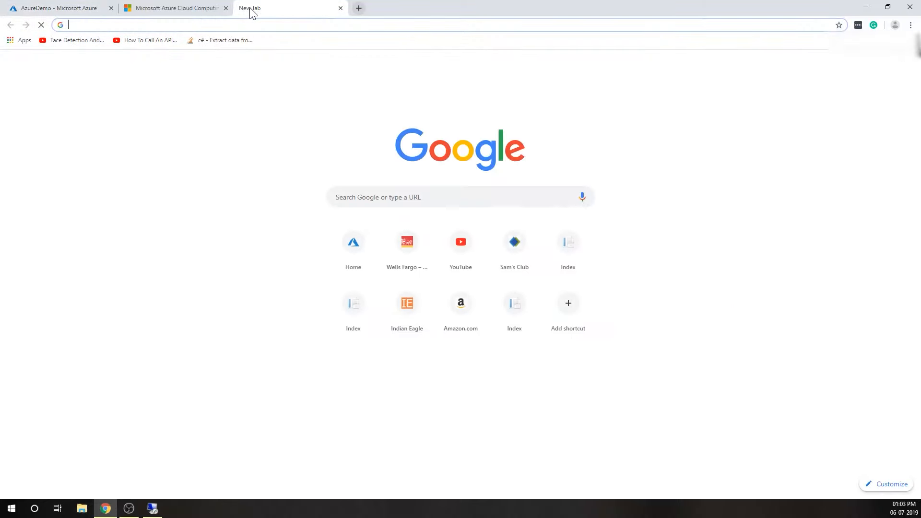
key("ctrl+v")
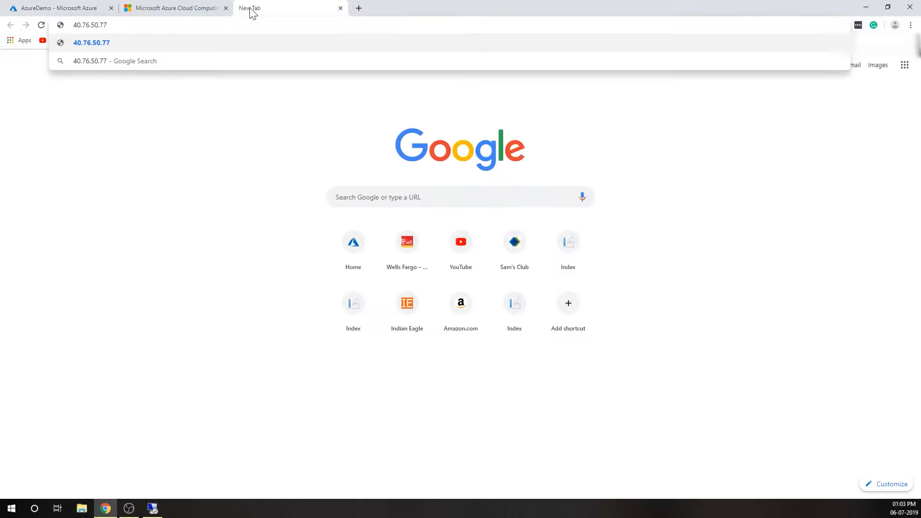
key("Return")
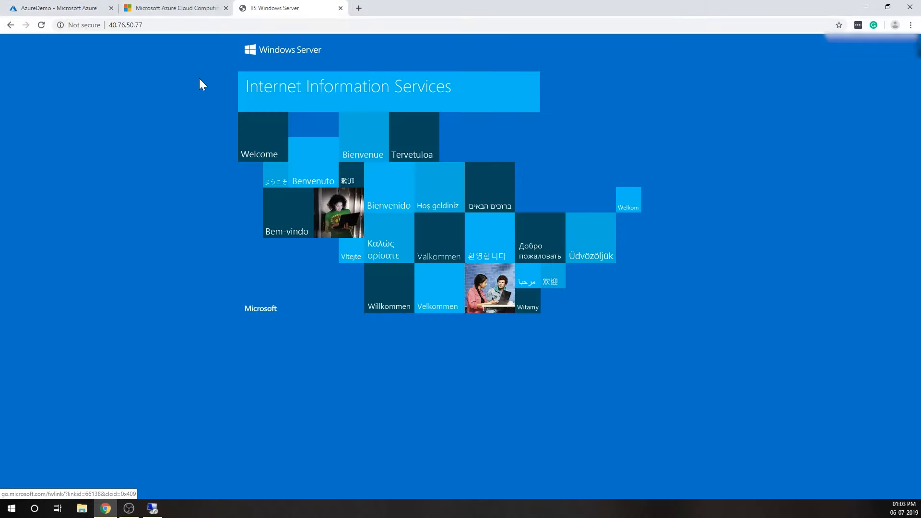